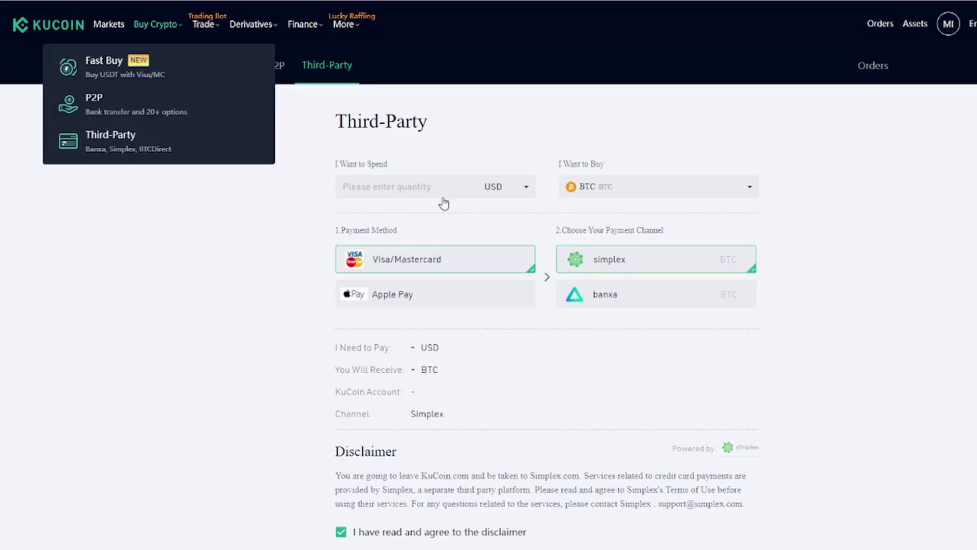
Order BTC for 100 USD with Visa/Mastercard through simplex, confirm the purchase and review the card payment form.
left_click(372, 186)
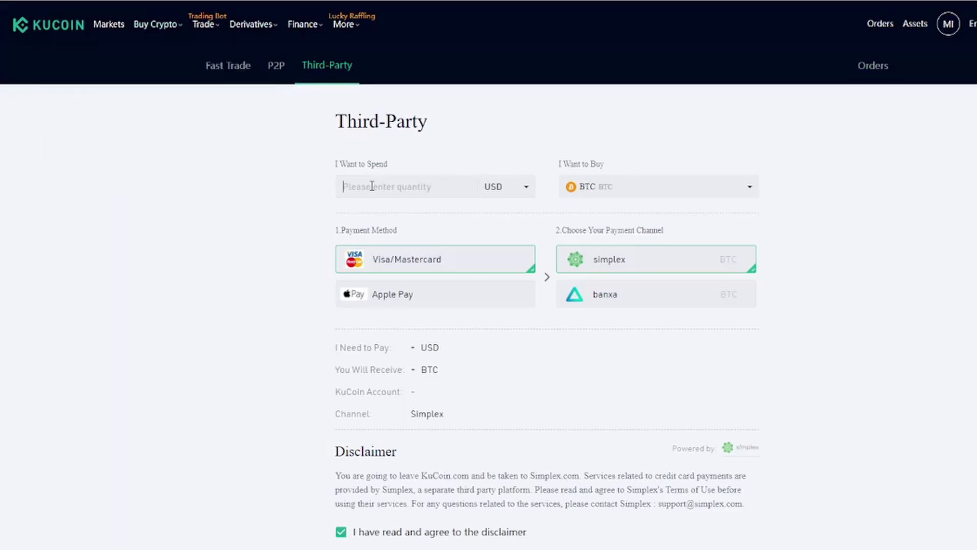
type("100")
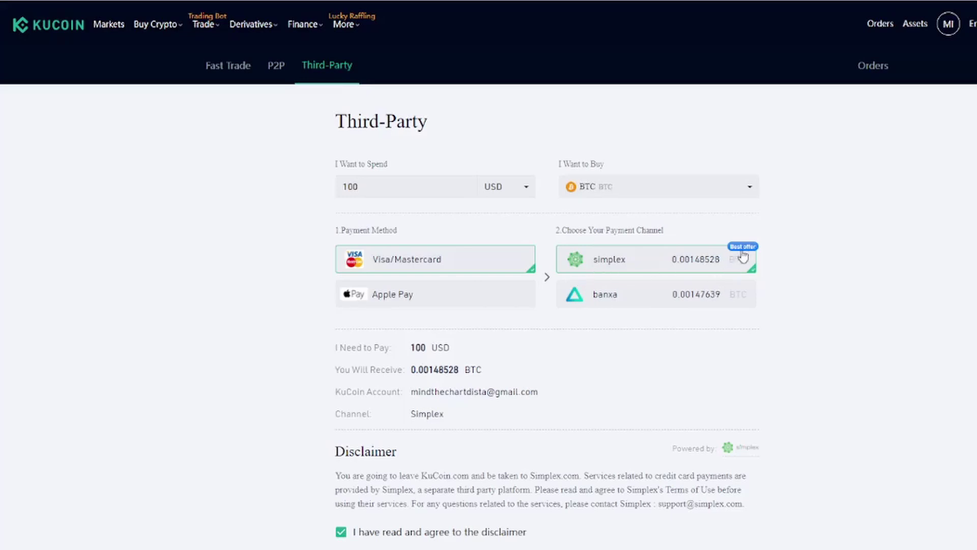
scroll(694, 275, "down", 2)
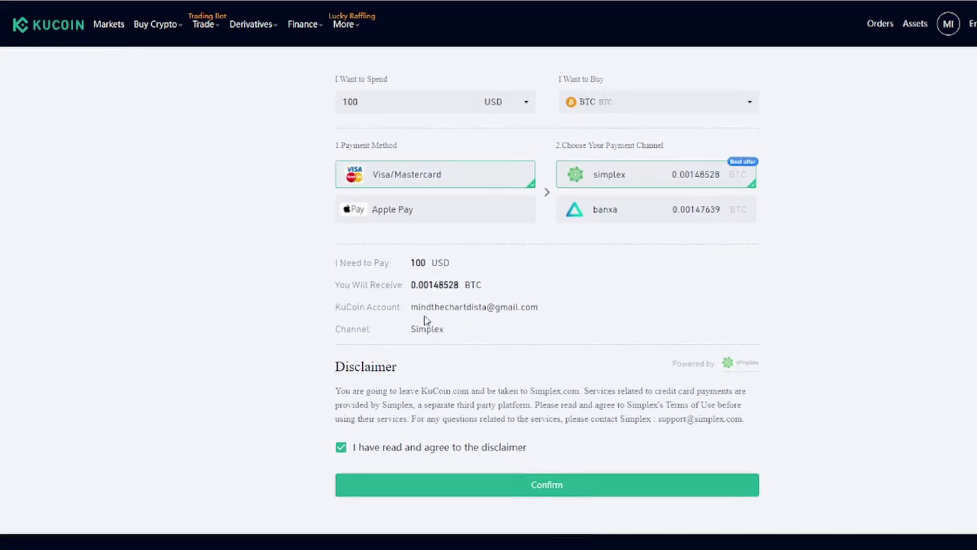
scroll(431, 370, "down", 2)
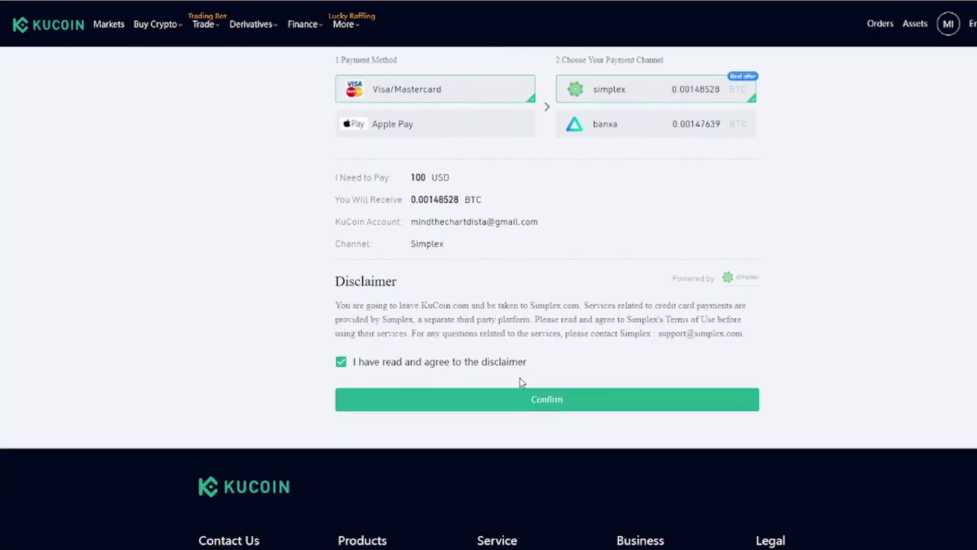
left_click(542, 405)
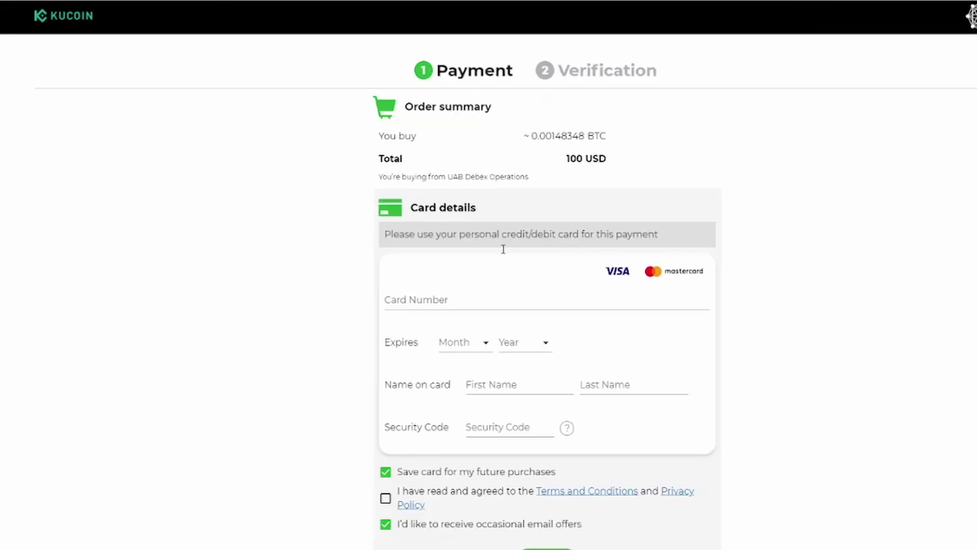
scroll(503, 249, "down", 2)
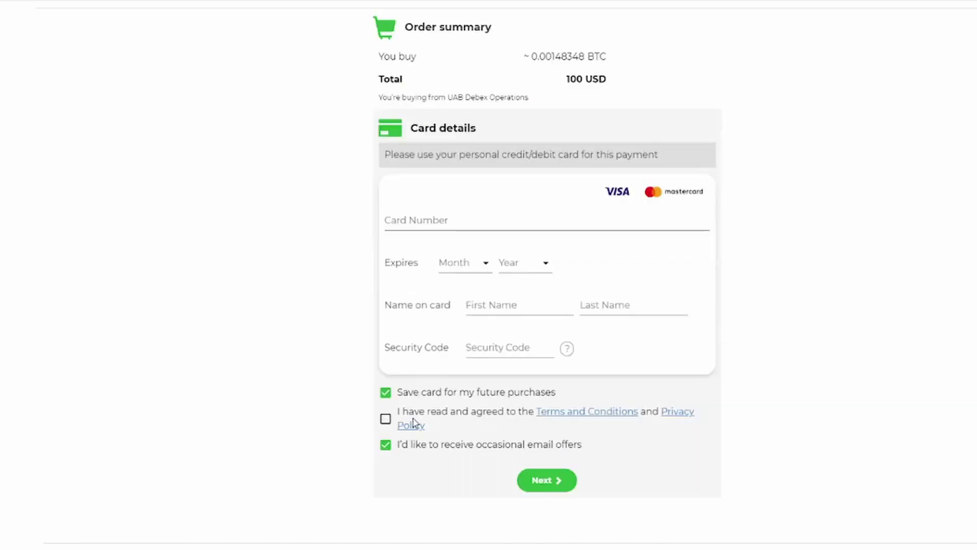
scroll(413, 422, "up", 2)
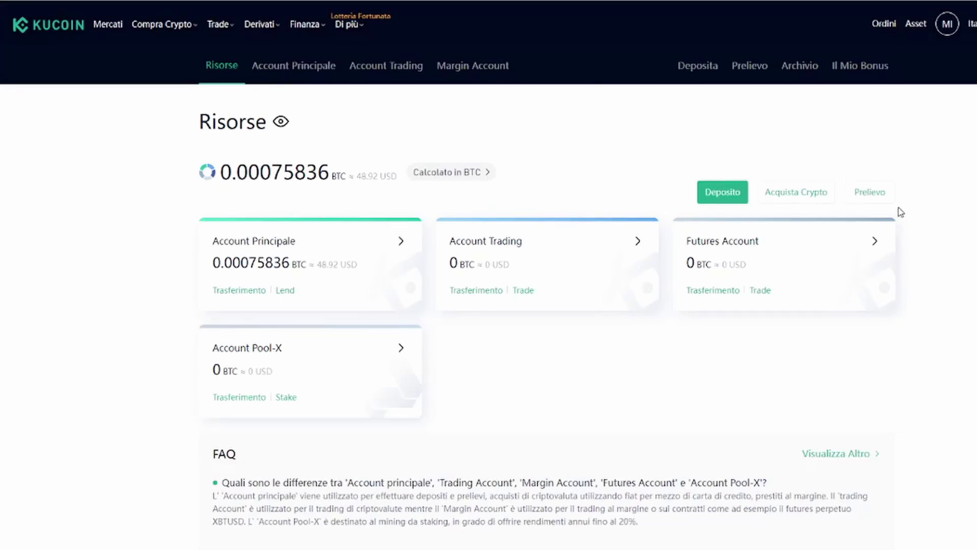
Start a USDT withdrawal from the assets overview and accept the network risk notice to reach the withdrawal form.
left_click(875, 201)
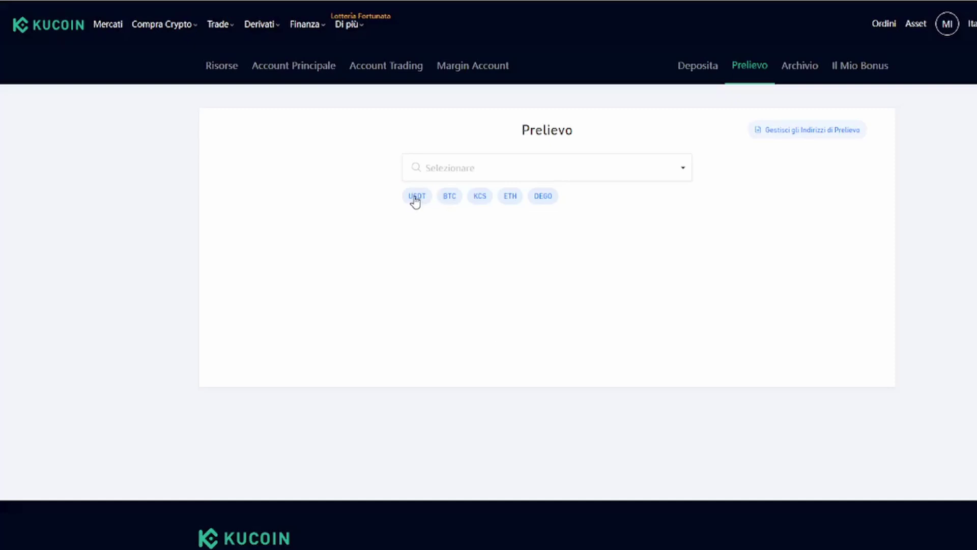
left_click(416, 199)
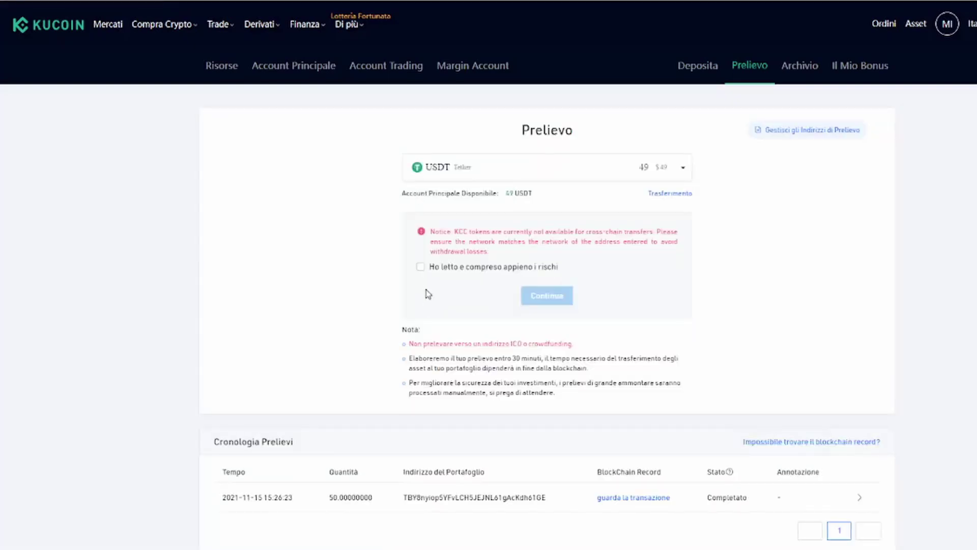
left_click(421, 268)
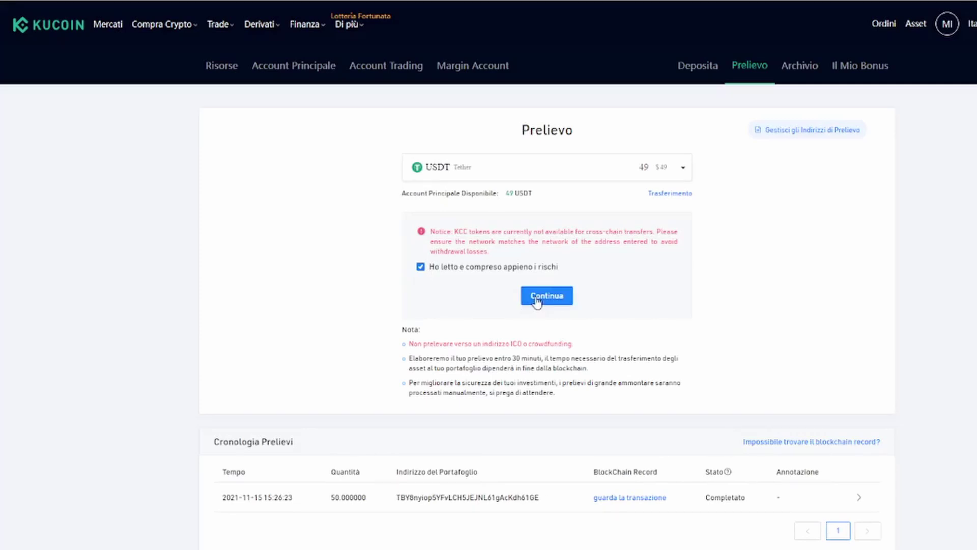
left_click(536, 296)
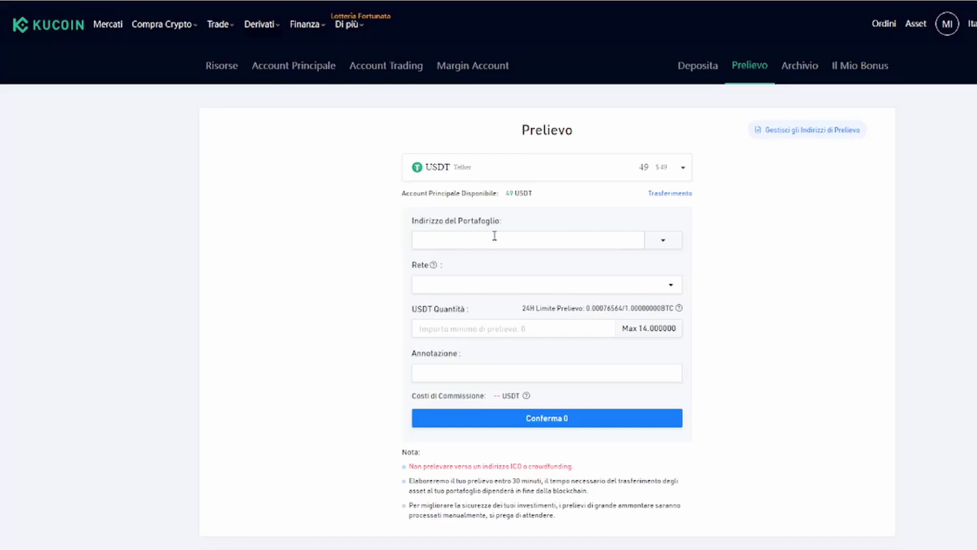
Fill in the USDT withdrawal with the copied wallet address, the TRC20 network and a quantity of 30.
right_click(449, 240)
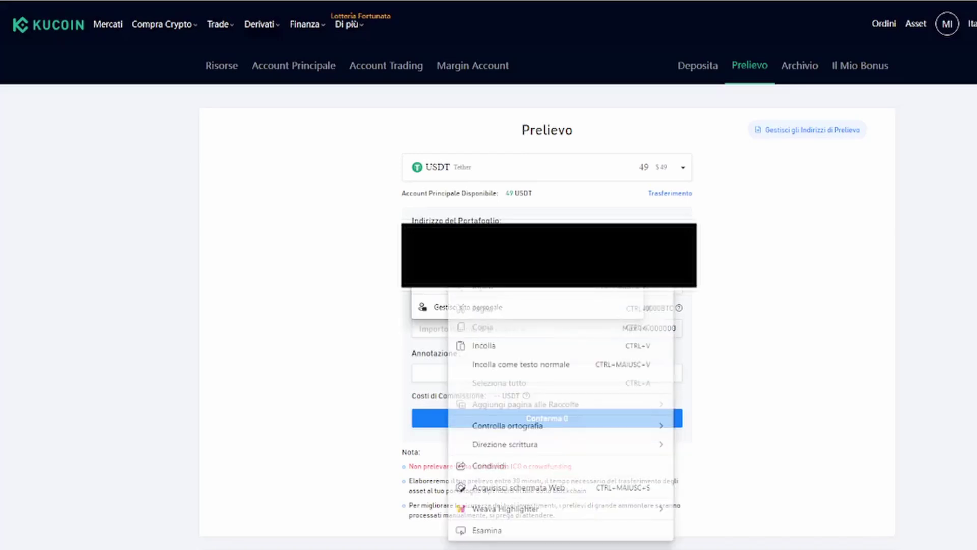
left_click(490, 344)
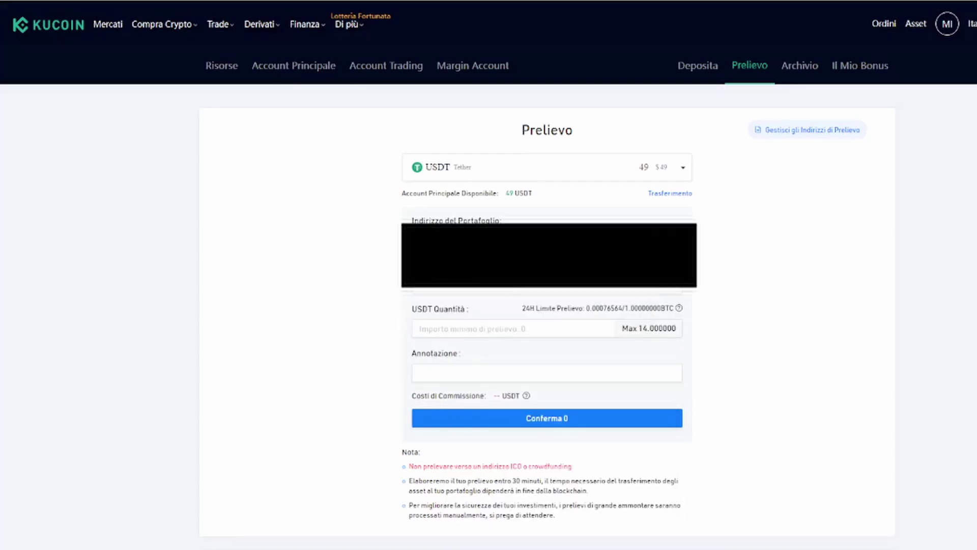
mouse_move(509, 239)
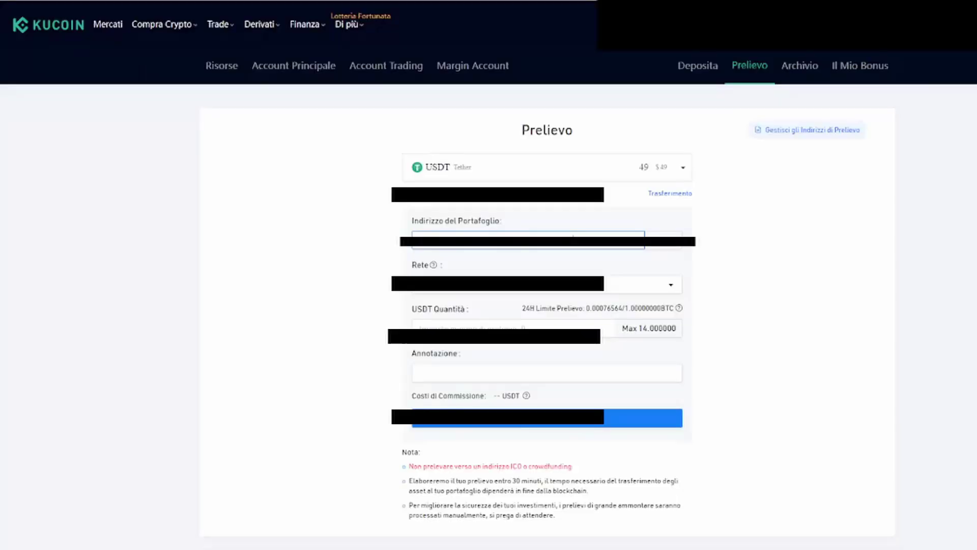
left_click(675, 288)
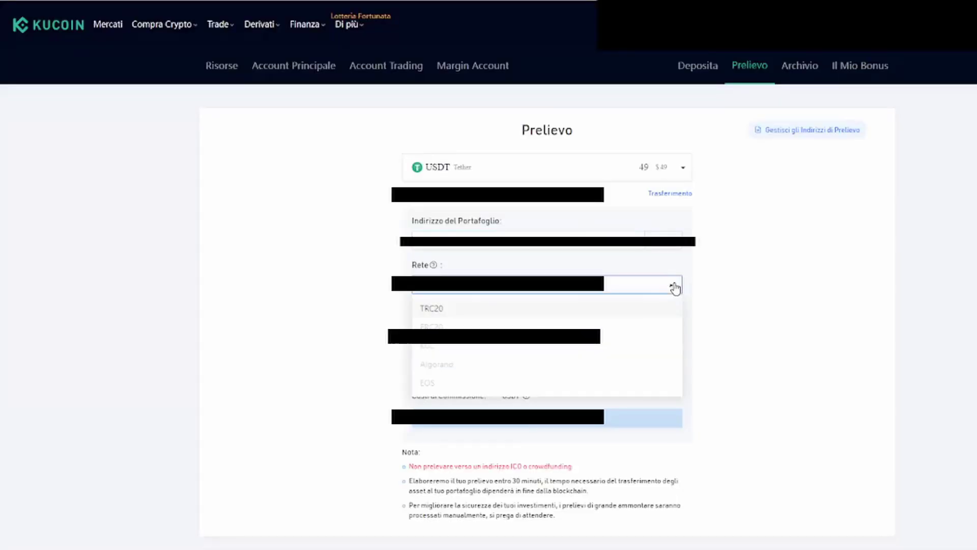
left_click(444, 311)
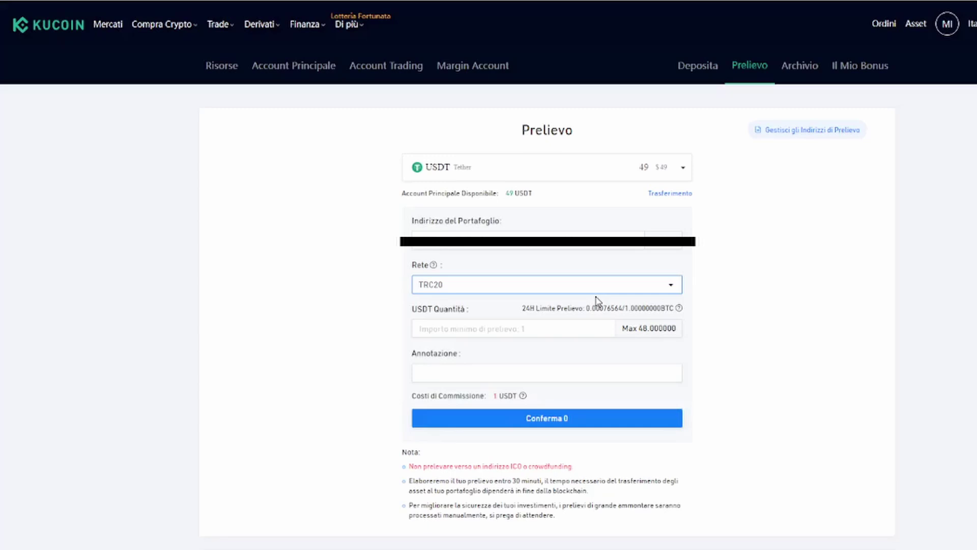
left_click(463, 334)
type("30")
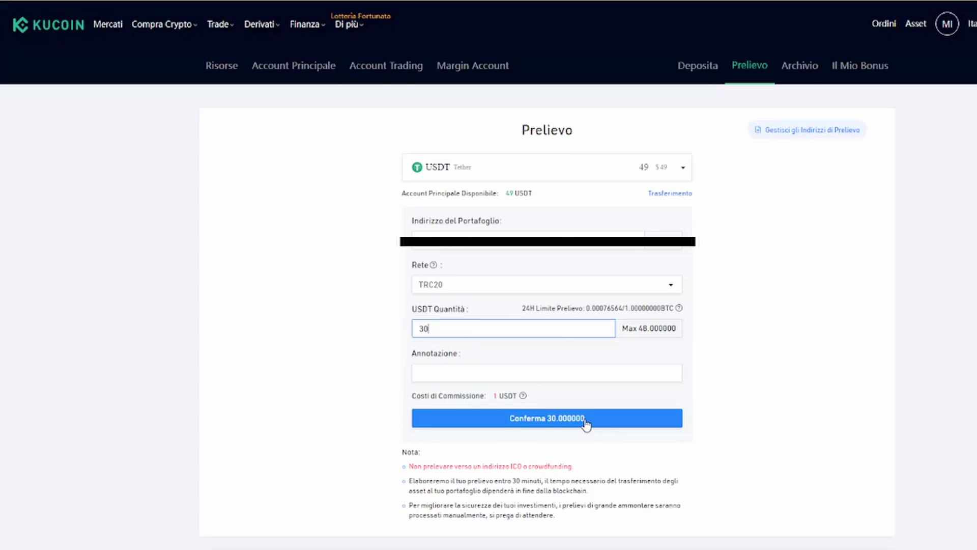
Open the withdrawal history in the archive and filter it by the status In corso.
left_click(803, 72)
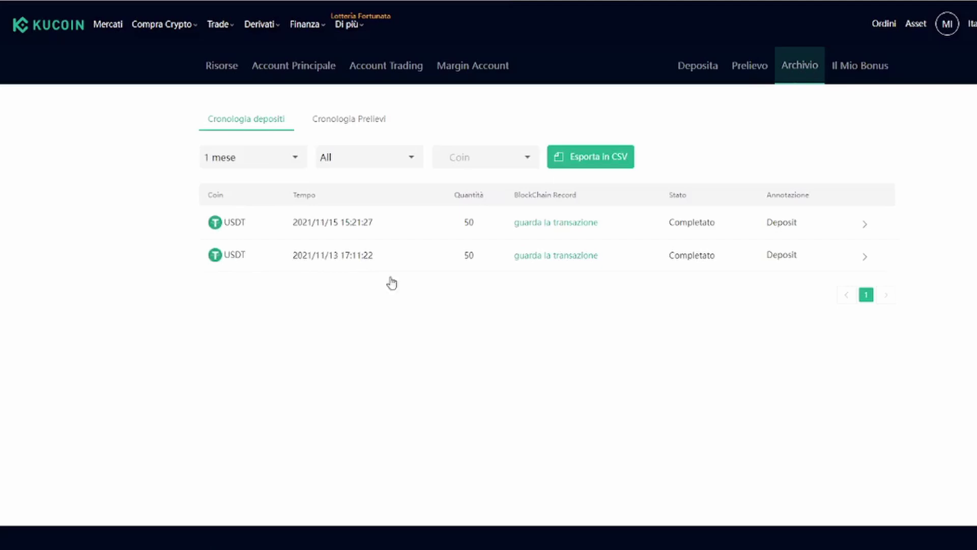
left_click(344, 122)
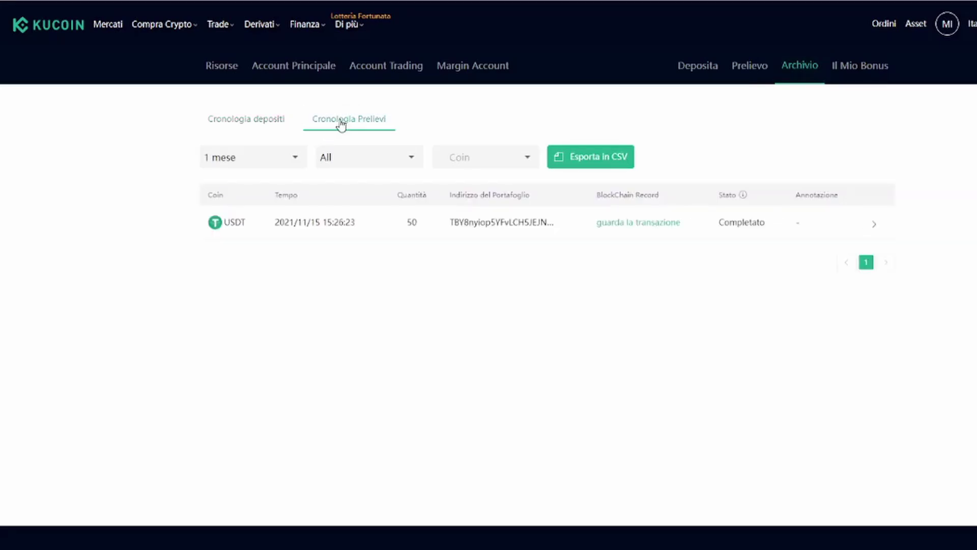
left_click(412, 159)
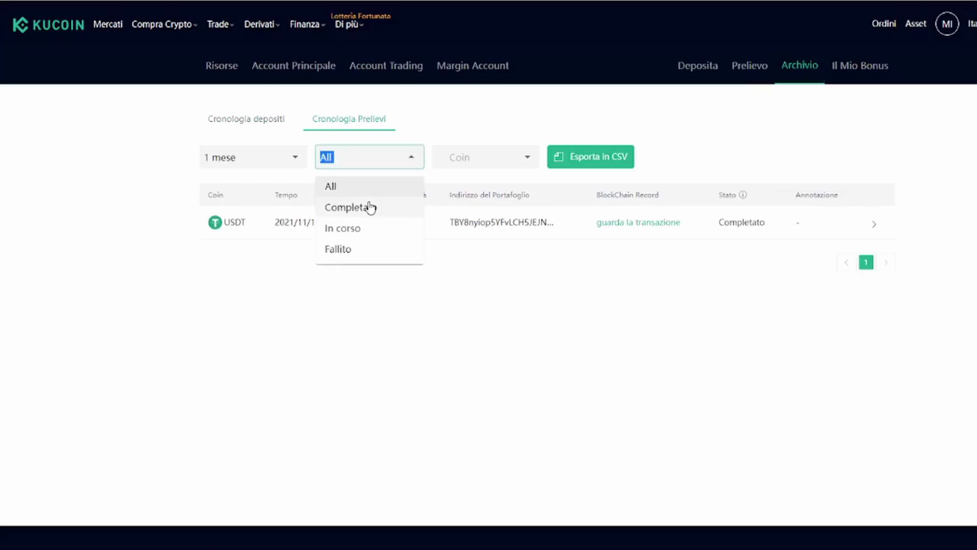
left_click(358, 235)
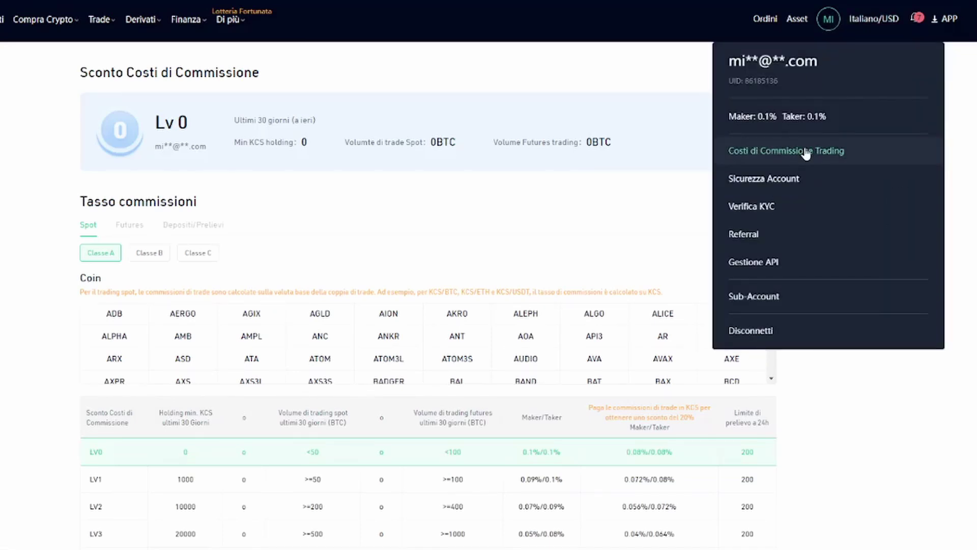
Examine the Class A spot commission table for the requirements, maker/taker fees and withdrawal limits of each level.
left_click(538, 223)
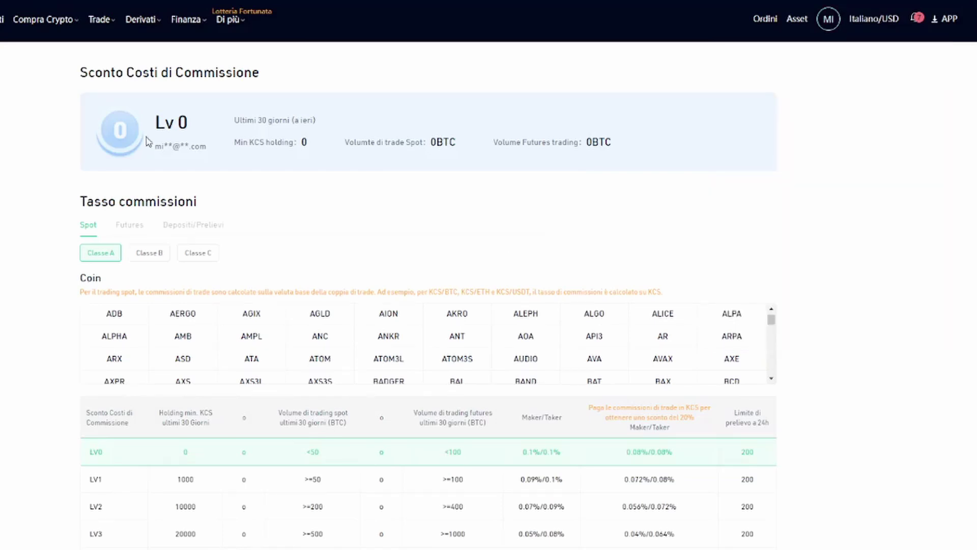
scroll(148, 141, "down", 2)
scroll(488, 286, "down", 1)
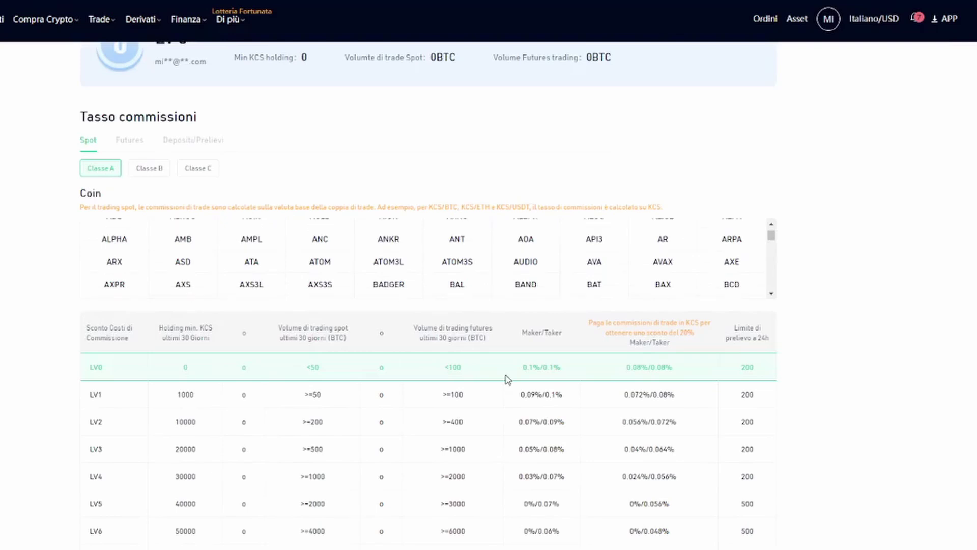
scroll(337, 160, "down", 3)
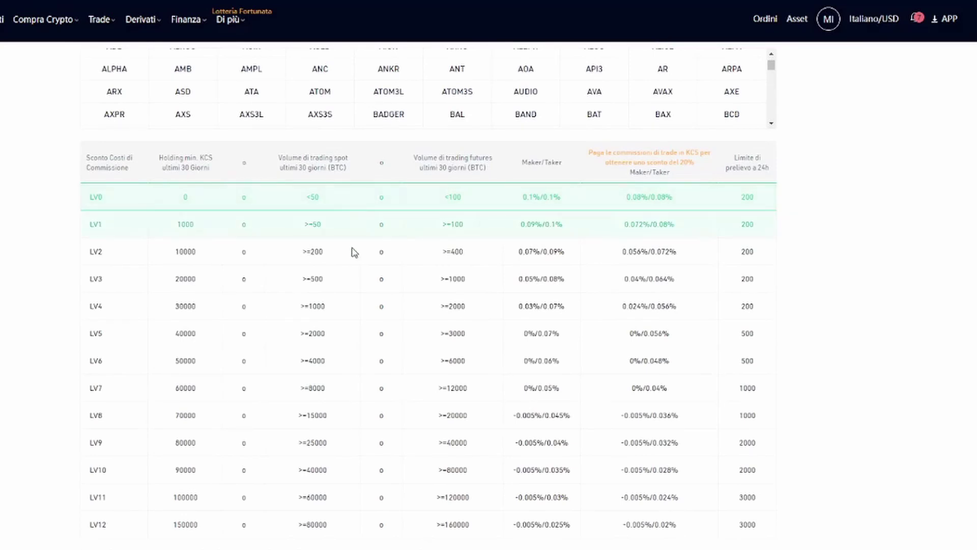
scroll(355, 252, "down", 4)
scroll(114, 130, "up", 3)
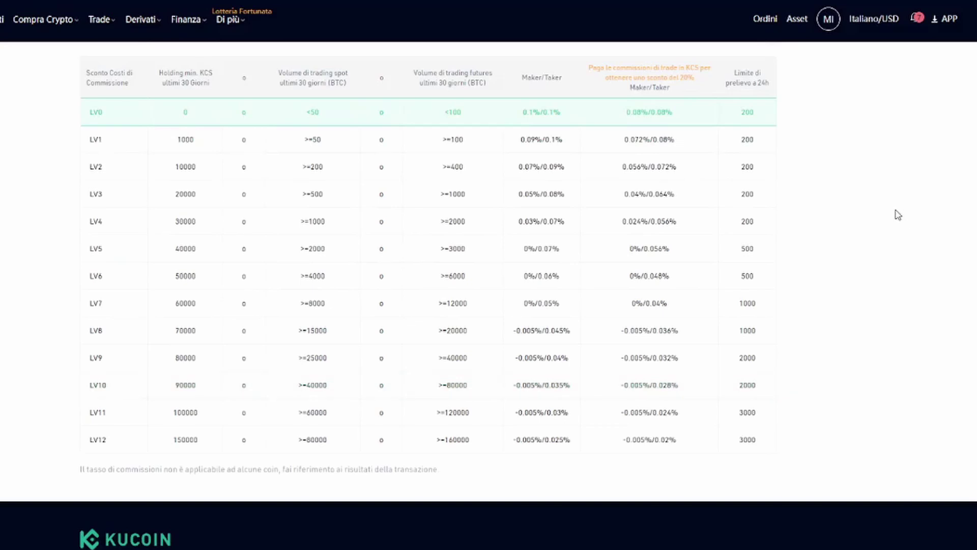
scroll(645, 275, "up", 3)
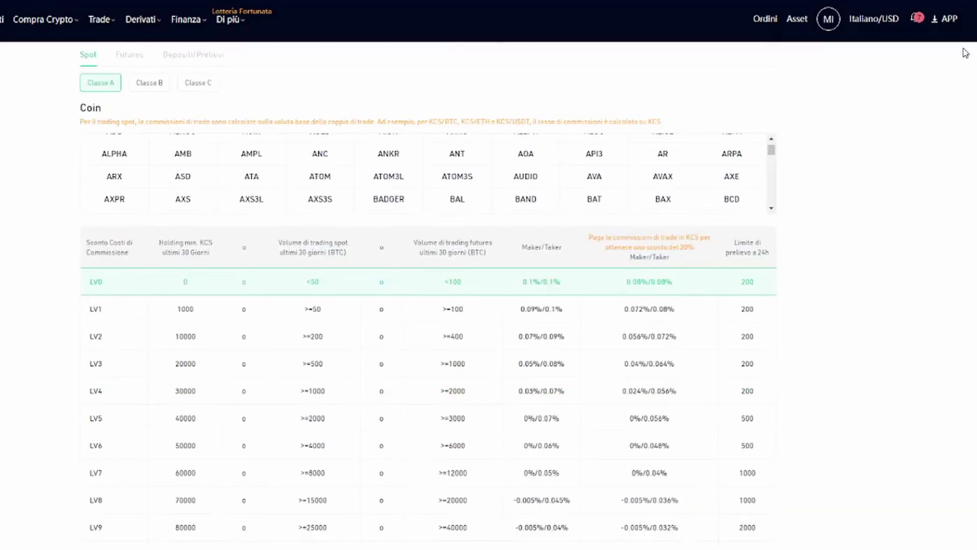
Go to the Sub-Account page and replace the text in the sub-account name field with a new account name.
mouse_move(950, 26)
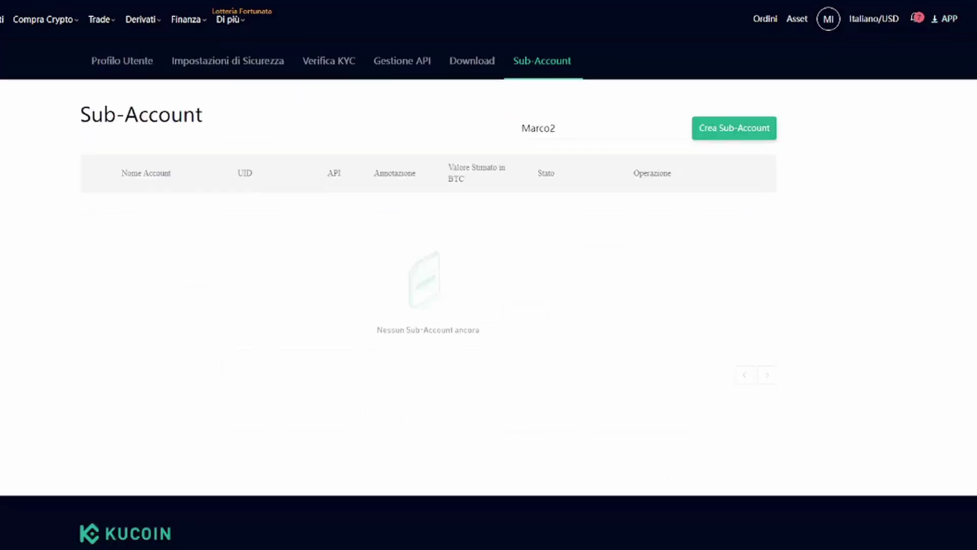
mouse_move(829, 23)
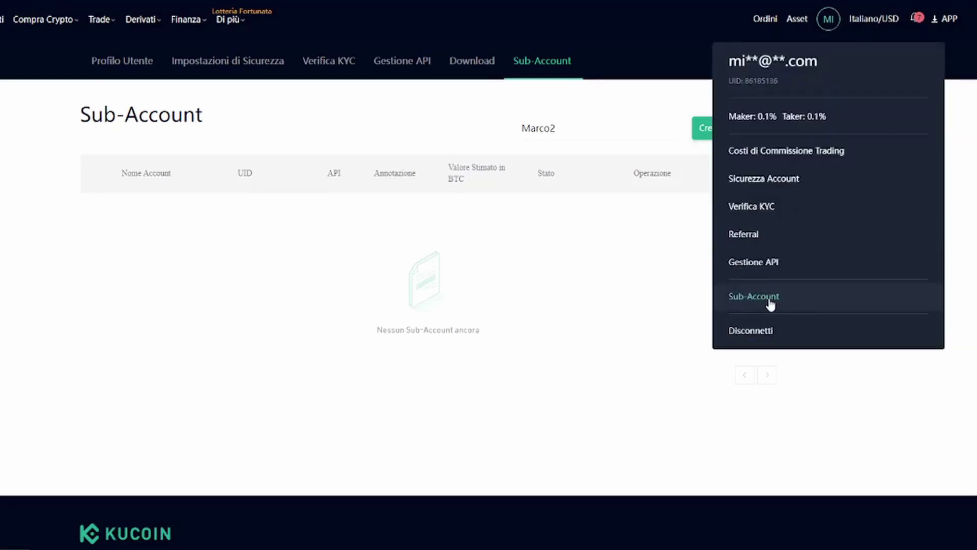
left_click(772, 301)
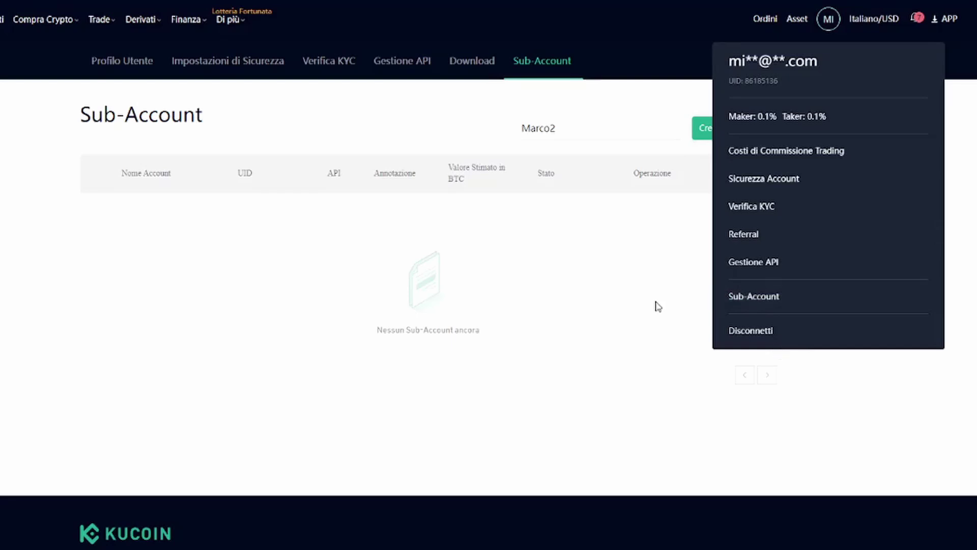
left_click(580, 134)
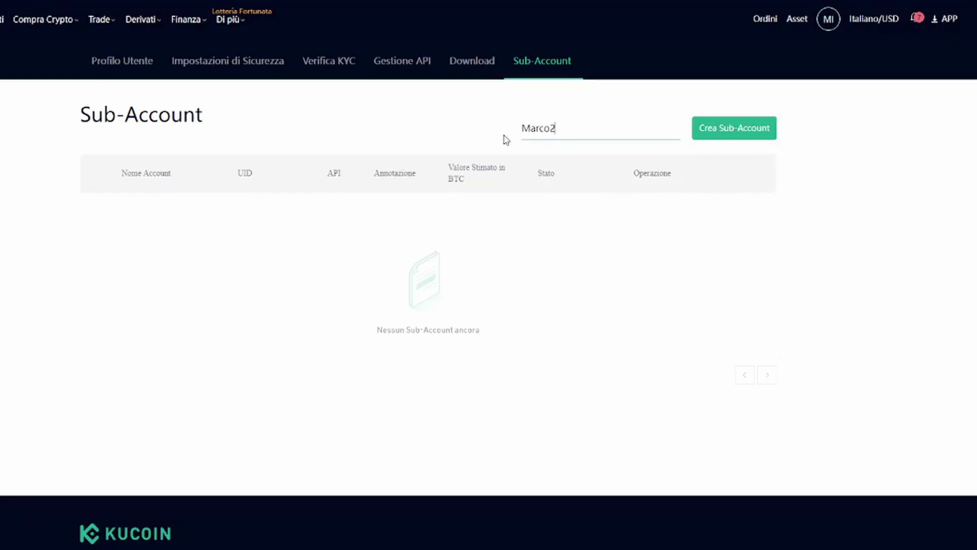
key("ctrl+a")
key("BackSpace")
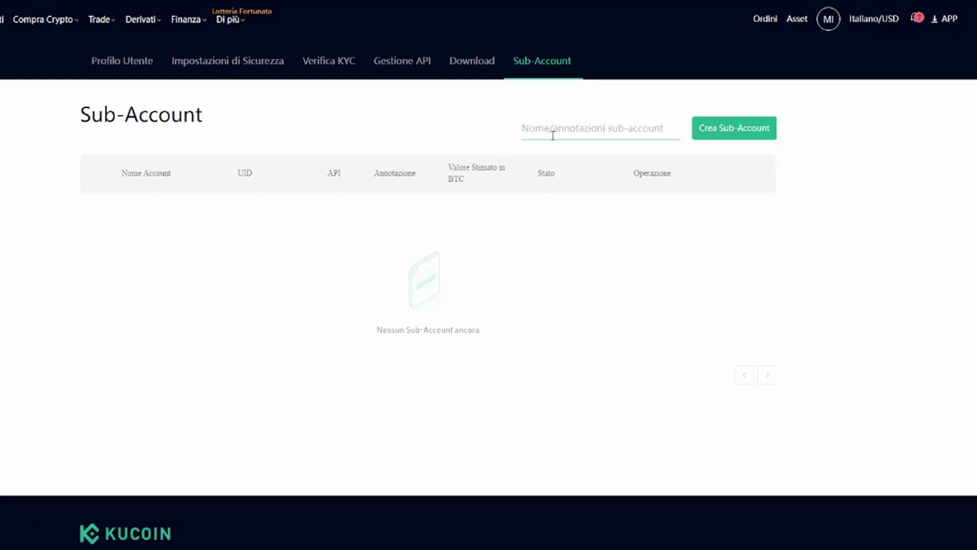
type("Marco3")
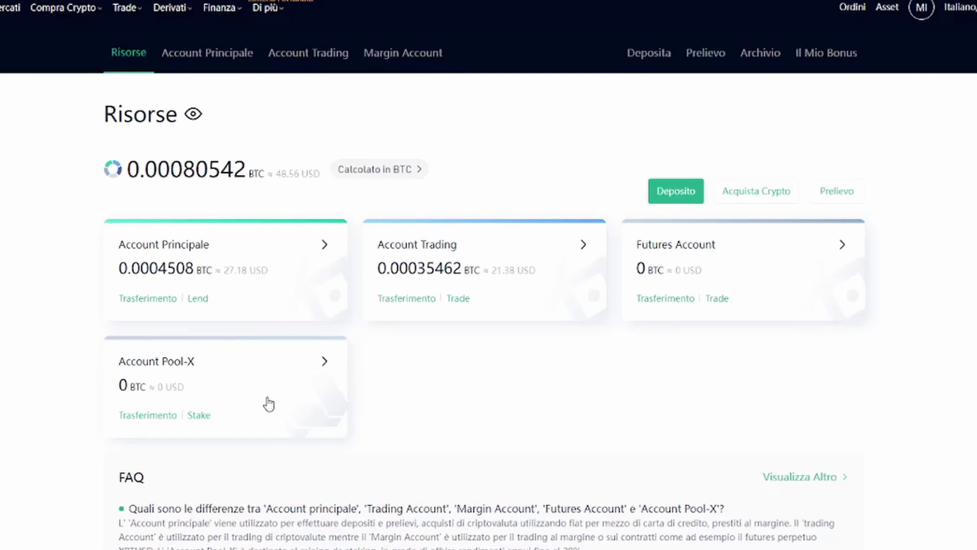
Transfer all available USDT from the main account to the trading account.
left_click(148, 298)
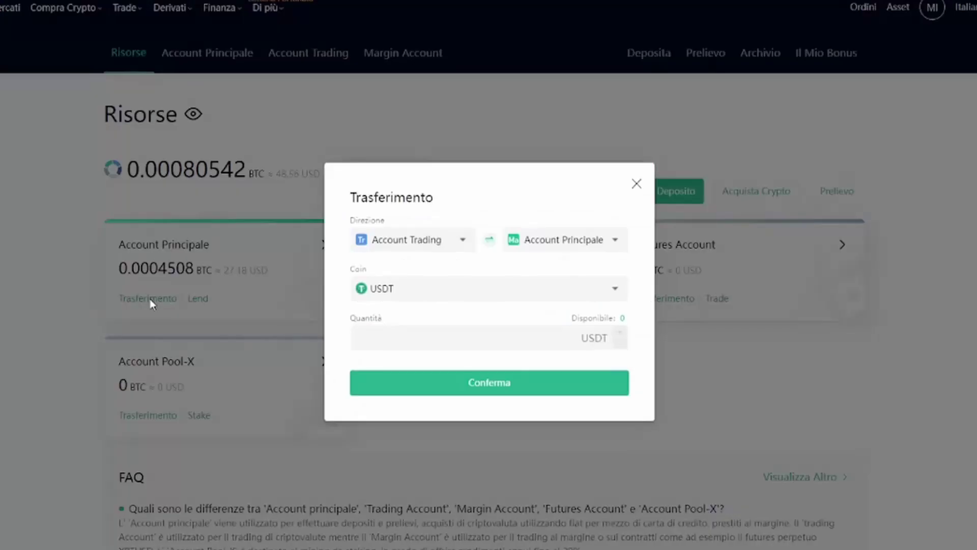
left_click(489, 239)
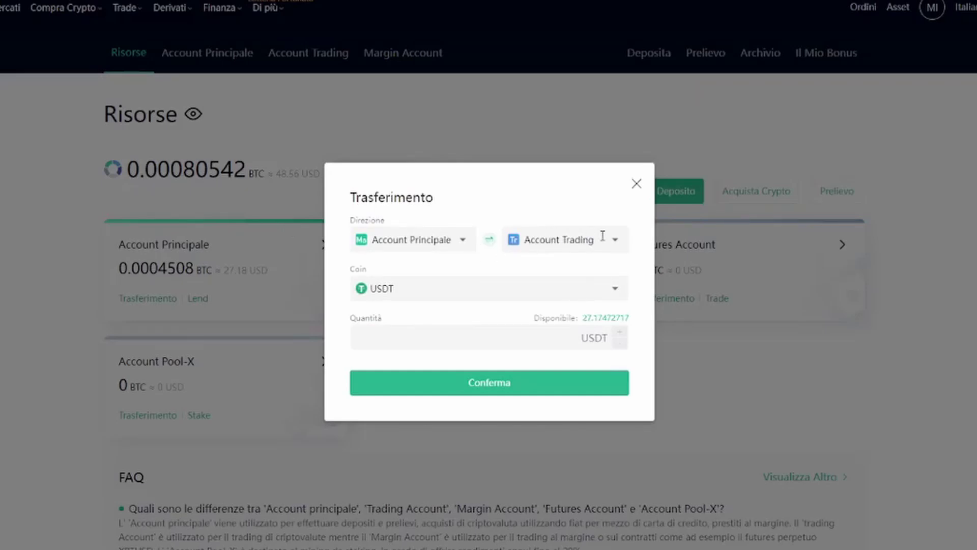
left_click(597, 319)
left_click(512, 392)
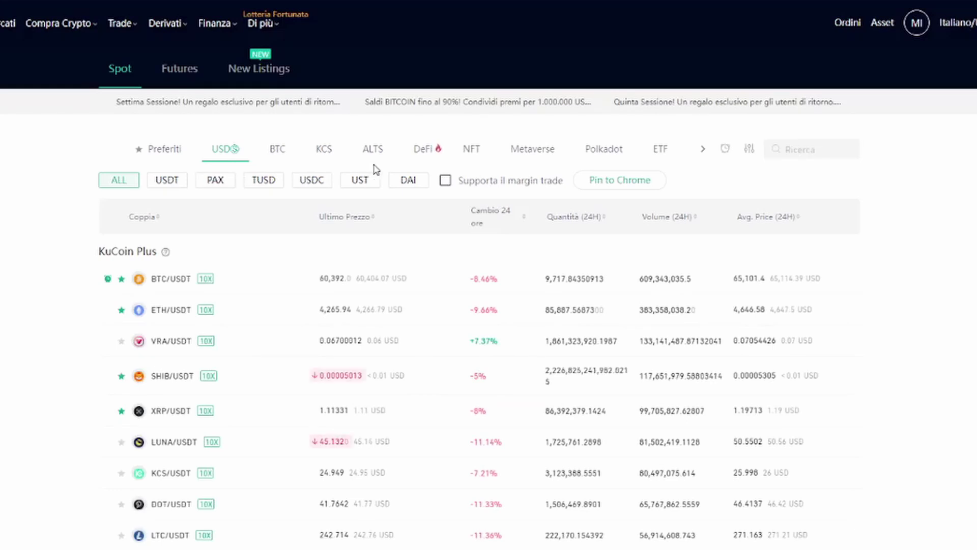
Add LUNA/USDT from the USDT pairs to the favourites and display the favourites list.
left_click(661, 186)
left_click(174, 185)
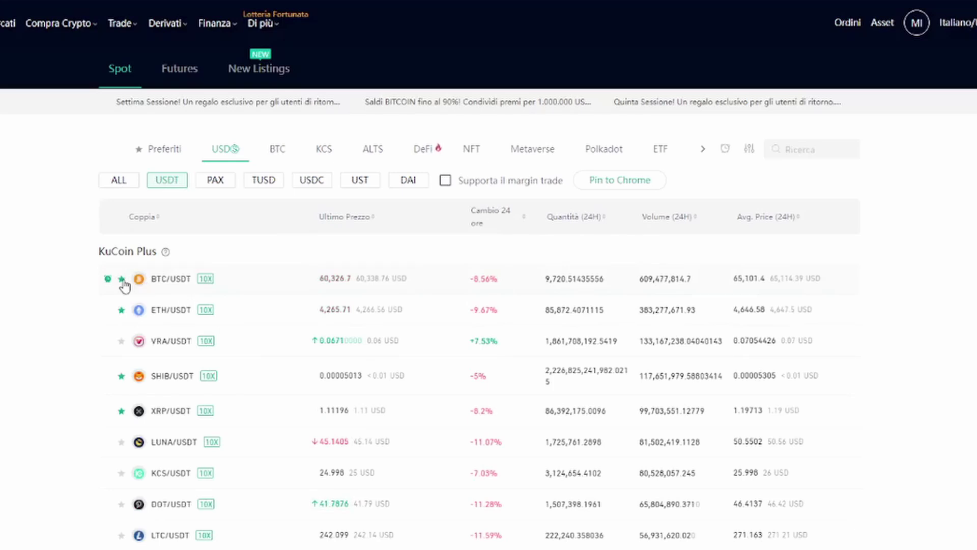
scroll(162, 337, "down", 2)
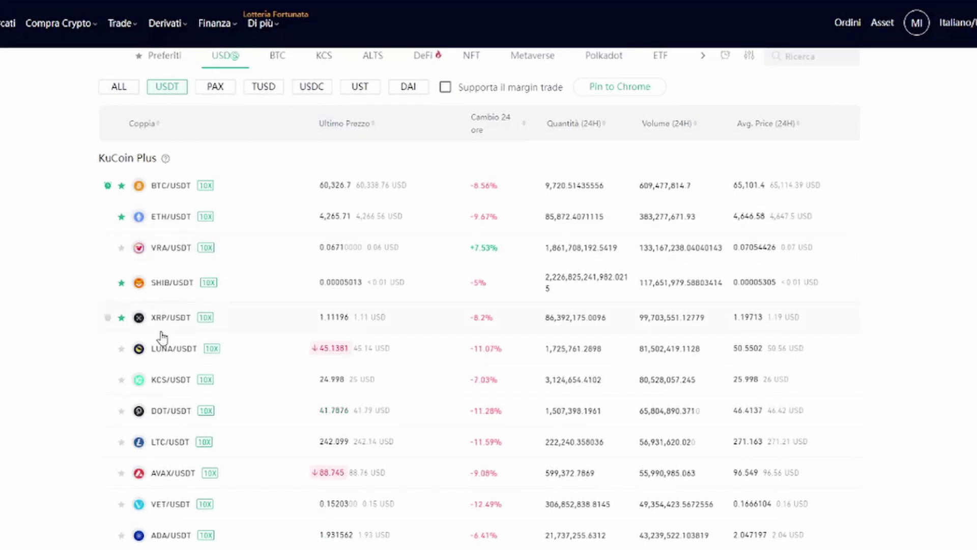
left_click(121, 349)
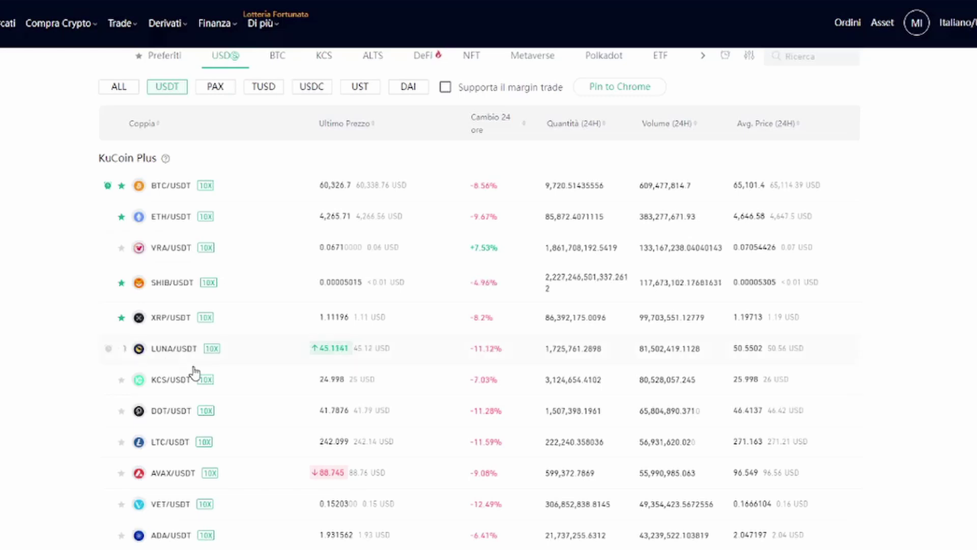
scroll(191, 191, "up", 2)
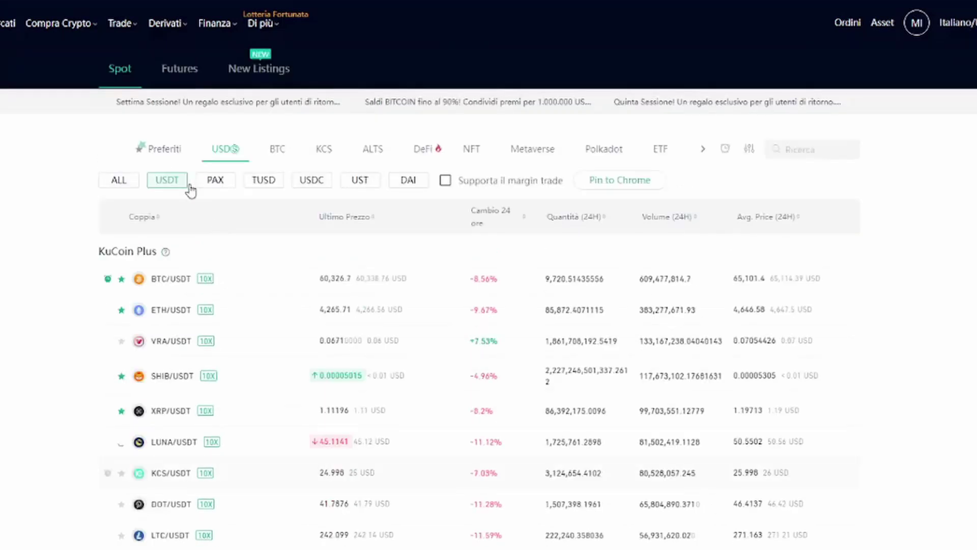
left_click(172, 159)
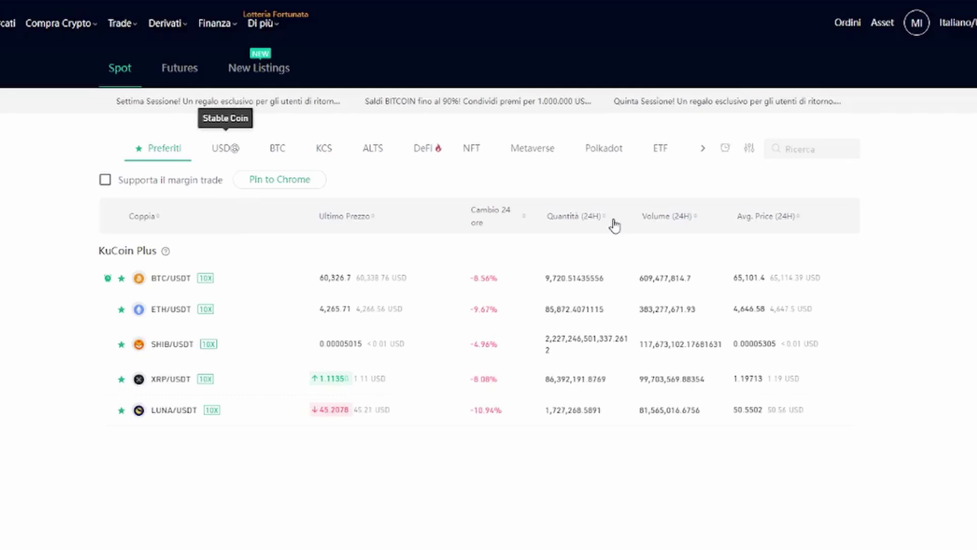
Create a market price alert for BTC/USDT rising above (Sale sopra) 64000 USDT and close the alerts.
left_click(725, 147)
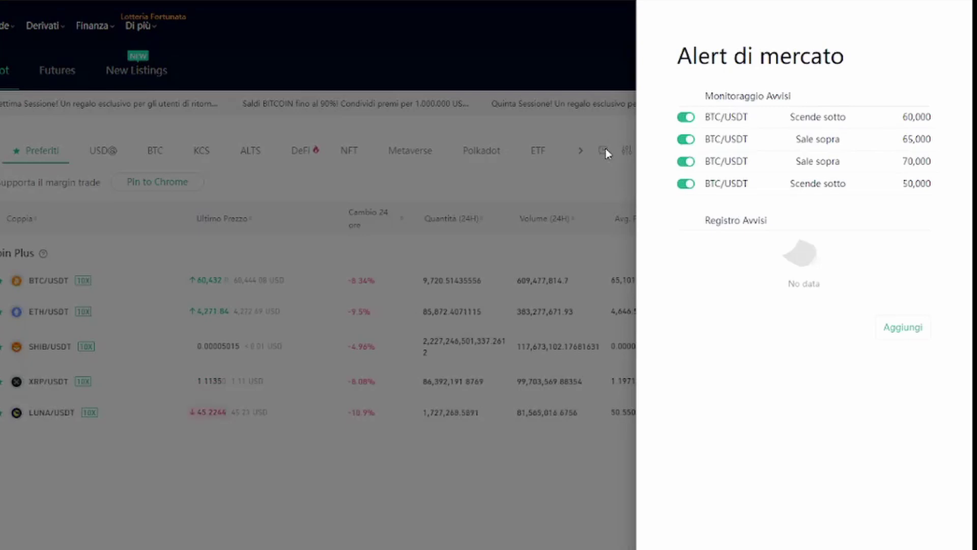
mouse_move(826, 133)
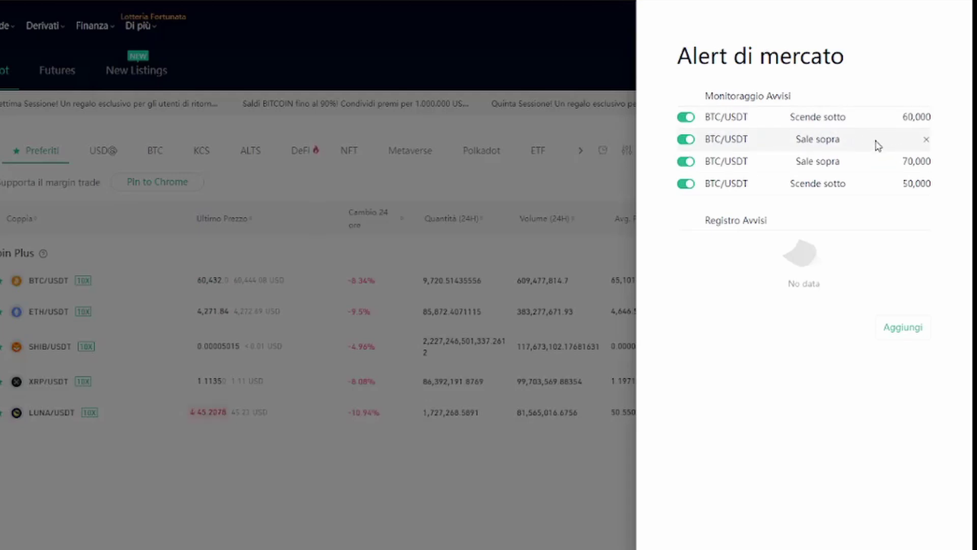
left_click(911, 331)
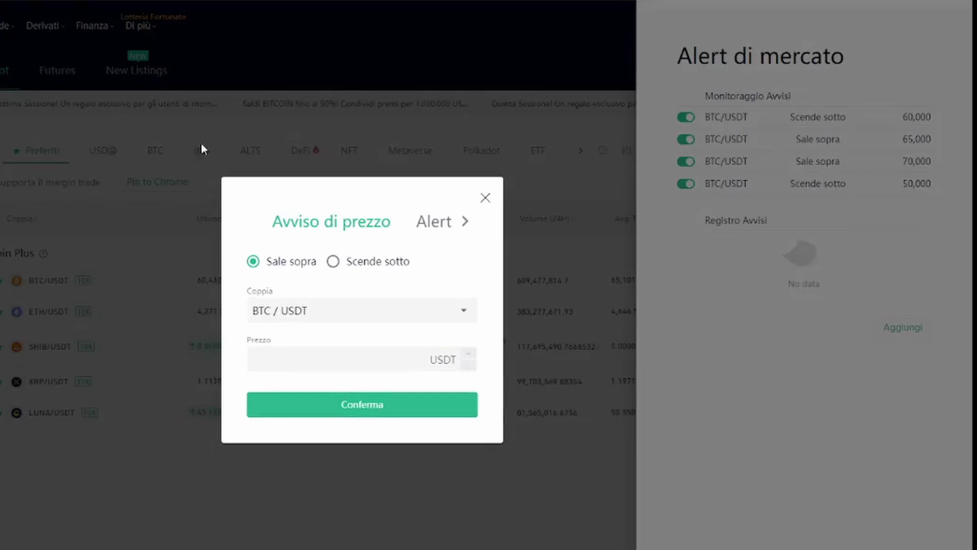
left_click(295, 358)
type("6")
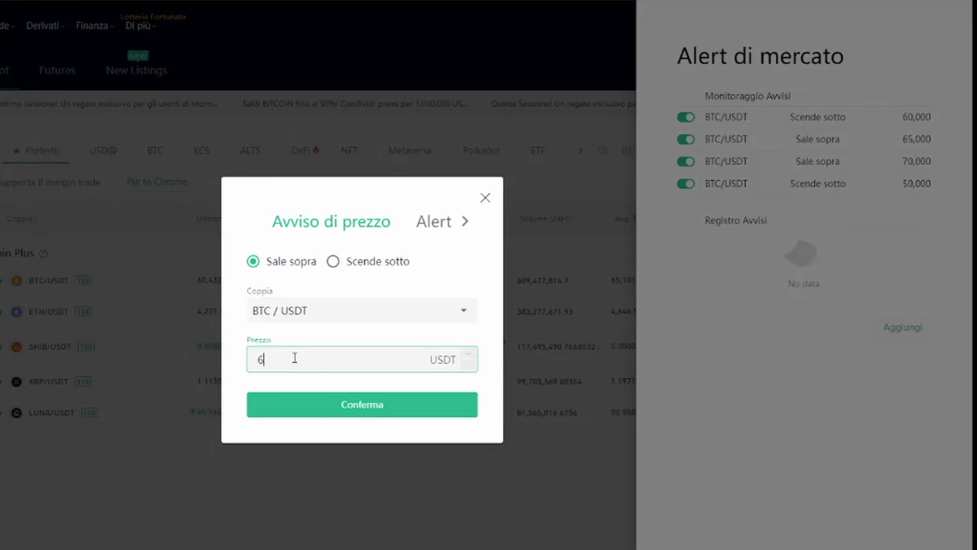
type("4000")
left_click(319, 412)
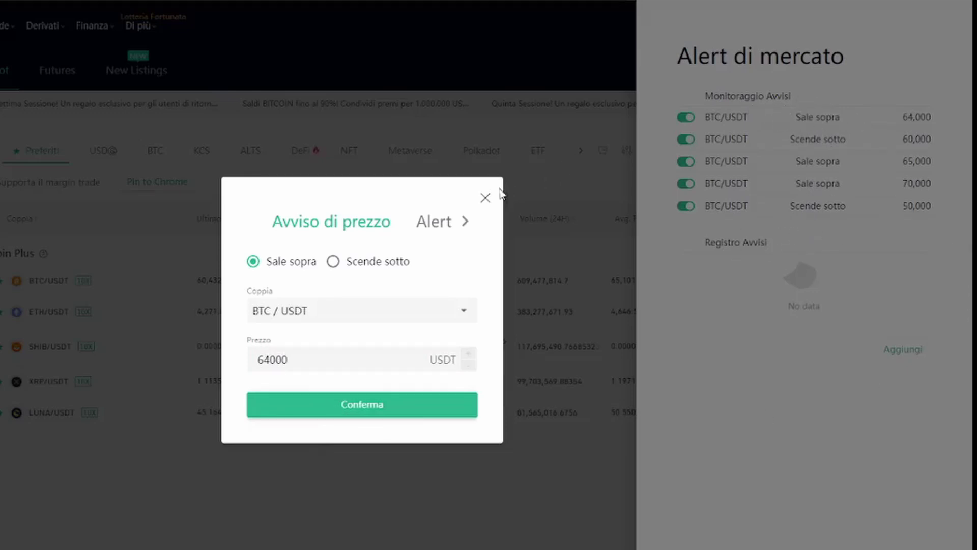
left_click(485, 198)
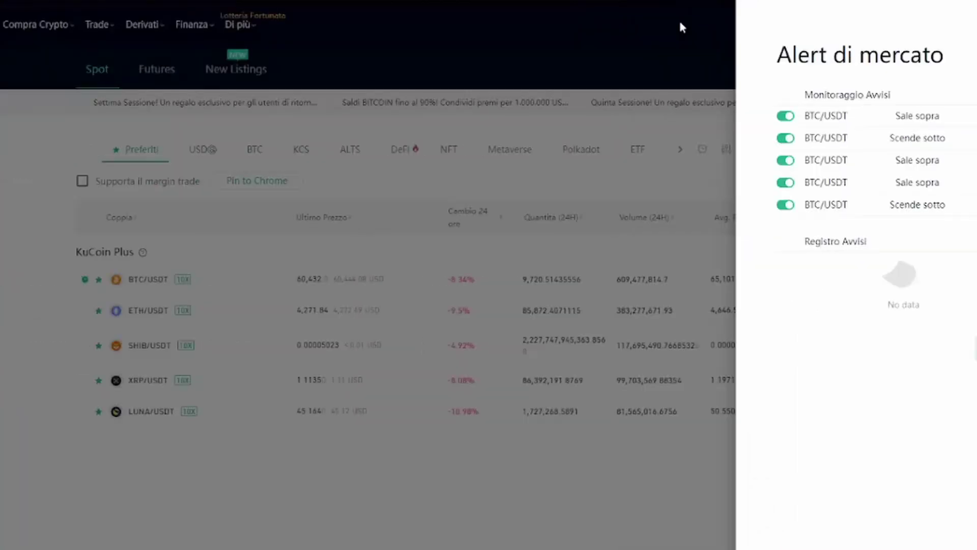
left_click(680, 23)
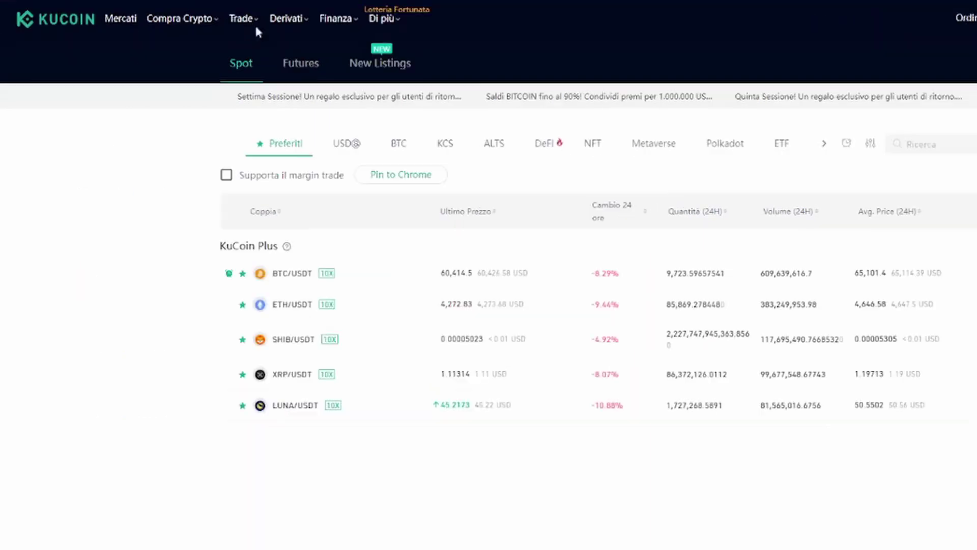
Open the spot trading page and look through the chart's line drawing tools.
mouse_move(251, 23)
left_click(211, 60)
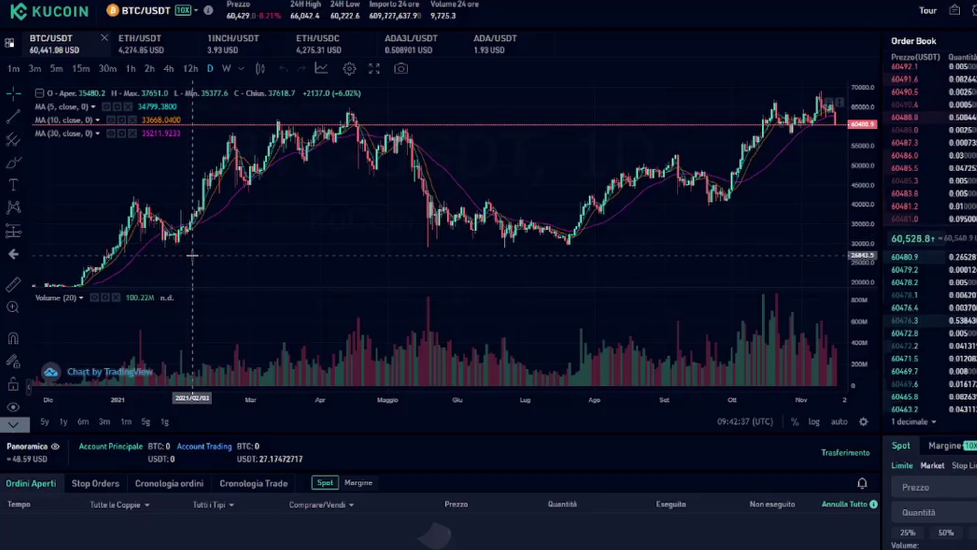
left_click(24, 116)
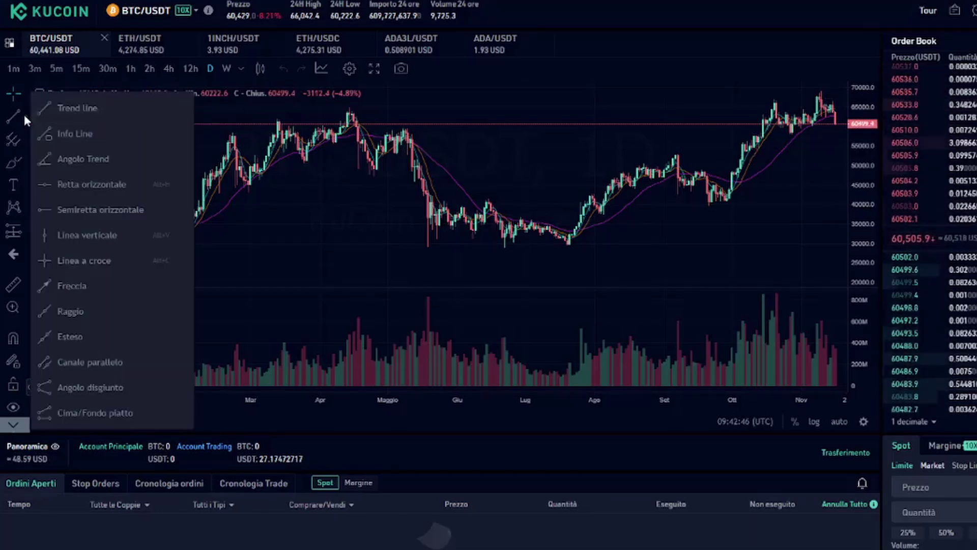
left_click(395, 94)
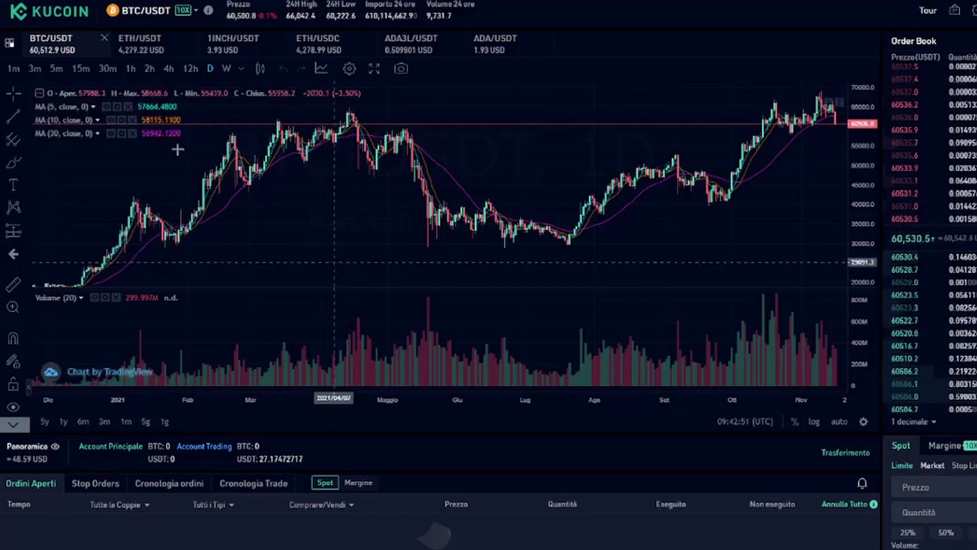
Show four trading charts at once and return to the single-chart layout.
left_click(7, 46)
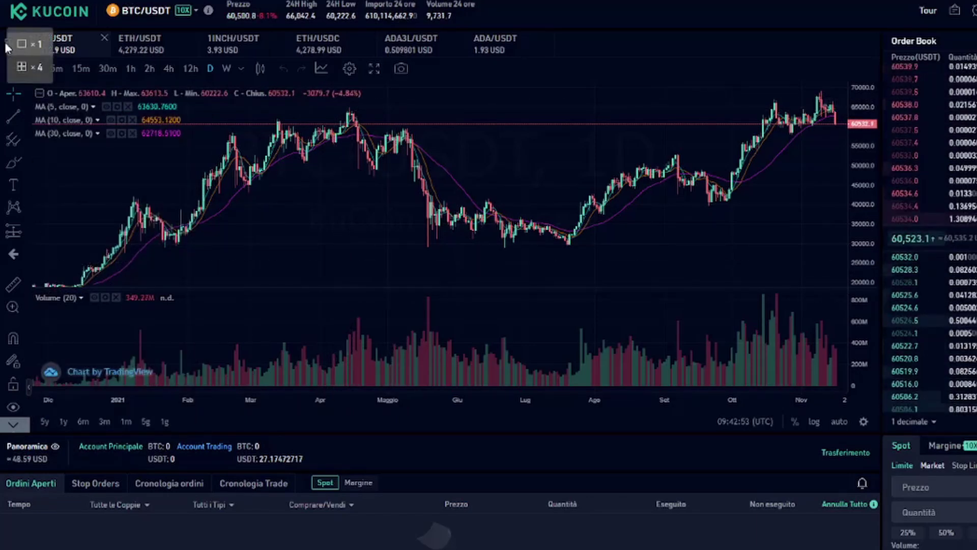
left_click(37, 67)
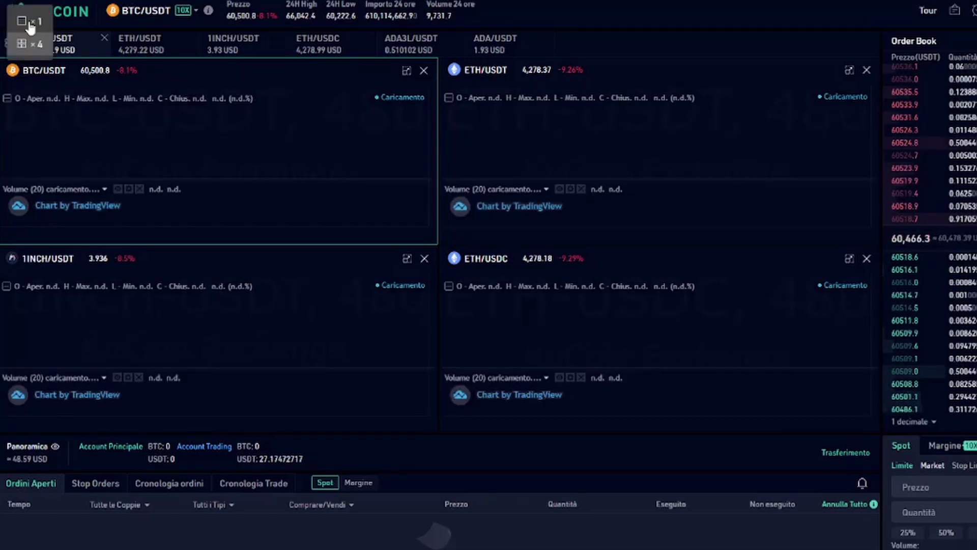
left_click(29, 22)
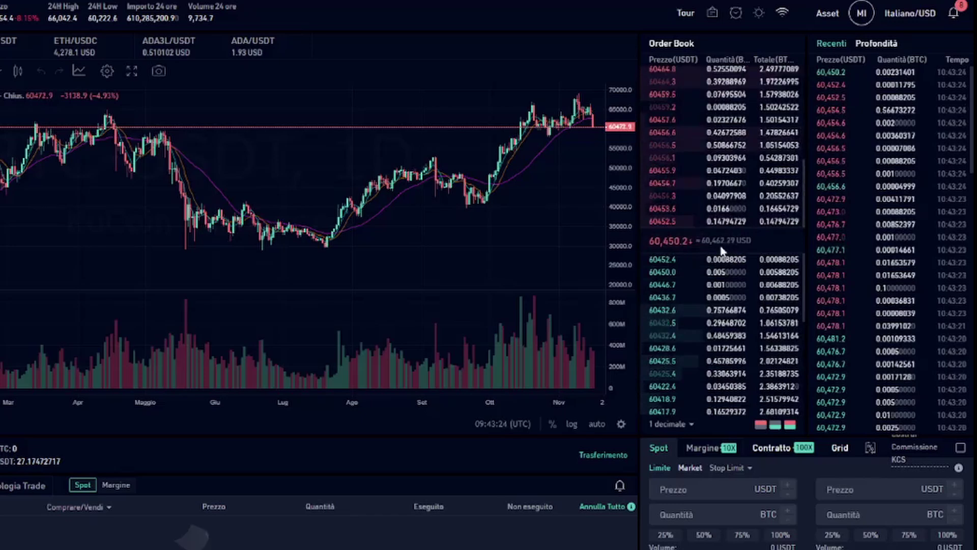
Search the trading pairs for ADA and open the ADA/USDT market.
mouse_move(697, 262)
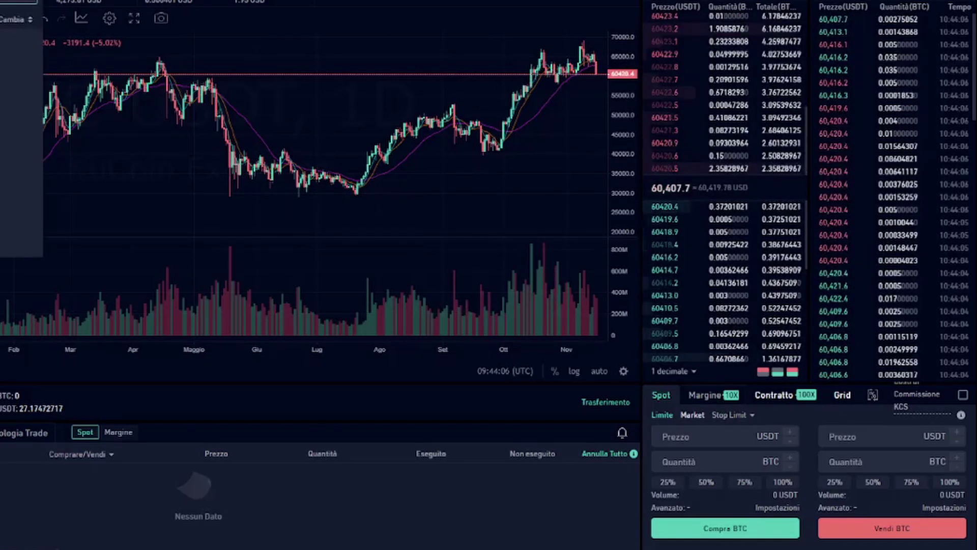
type("ADA")
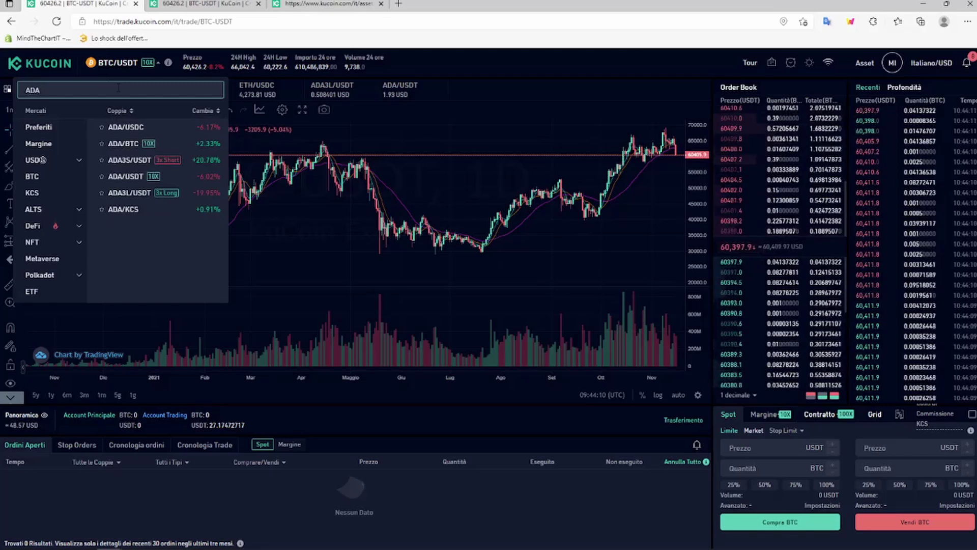
left_click(125, 176)
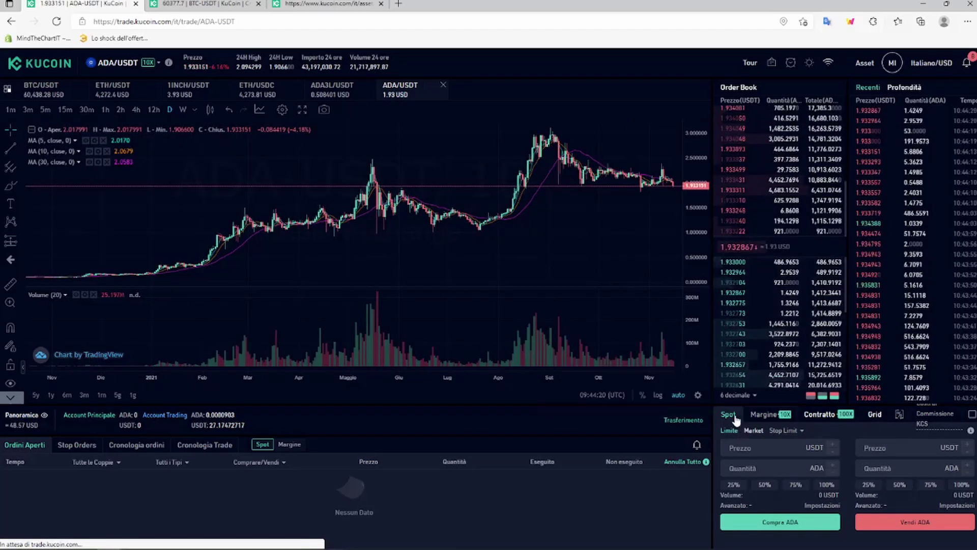
Buy ADA for 20 USDT with a spot market order and check the trade history.
left_click(755, 431)
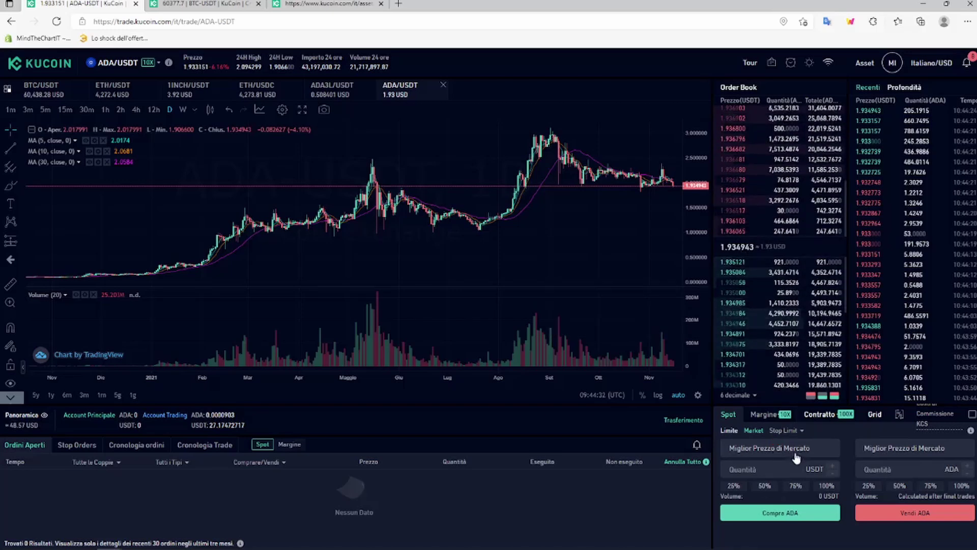
left_click(767, 470)
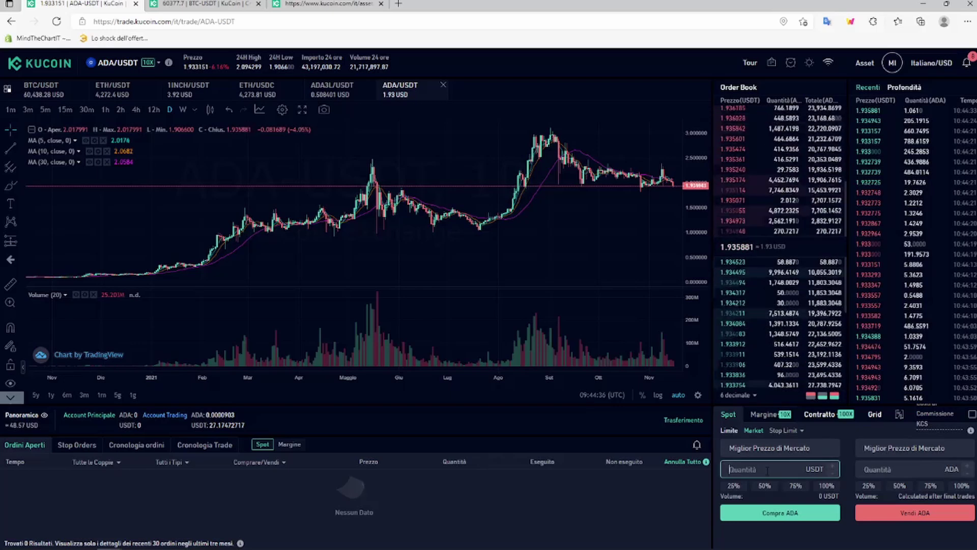
type("20")
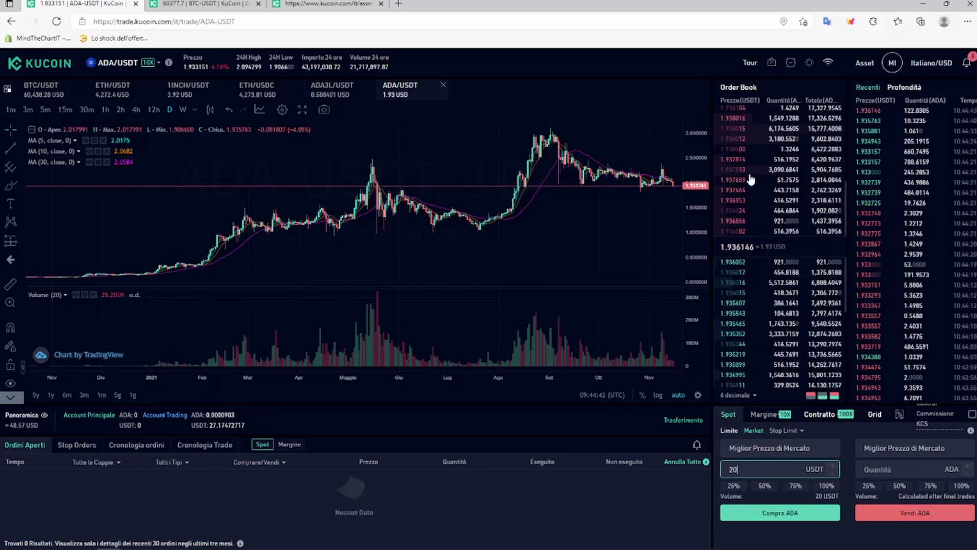
mouse_move(724, 162)
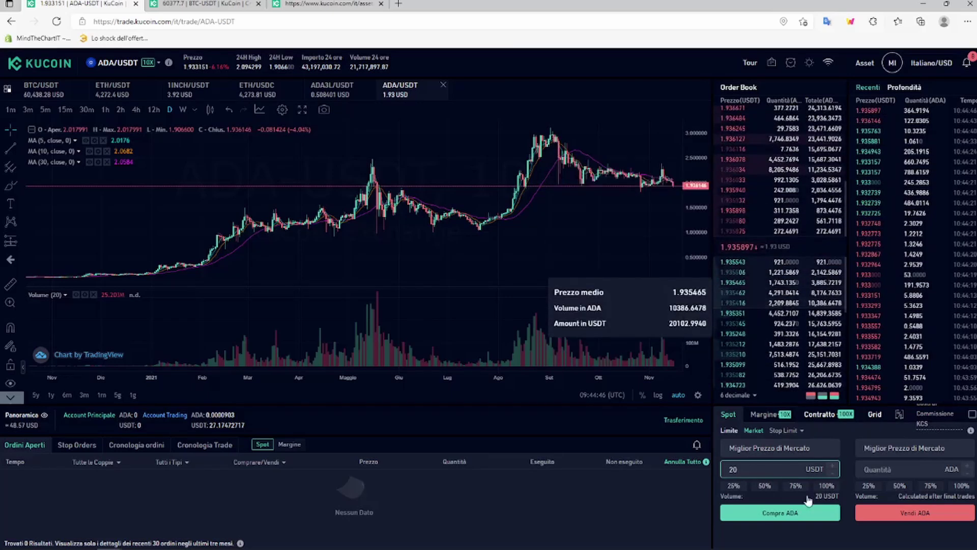
left_click(772, 515)
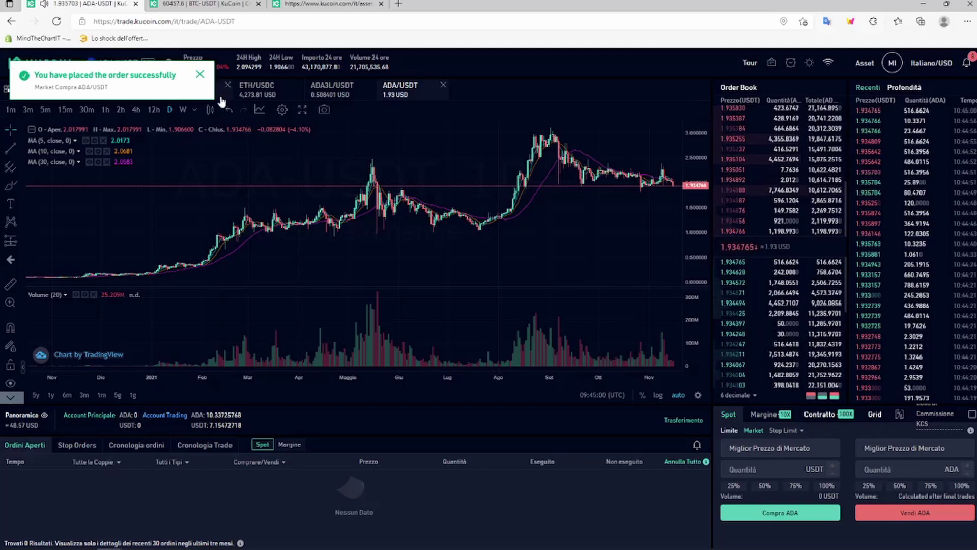
left_click(206, 446)
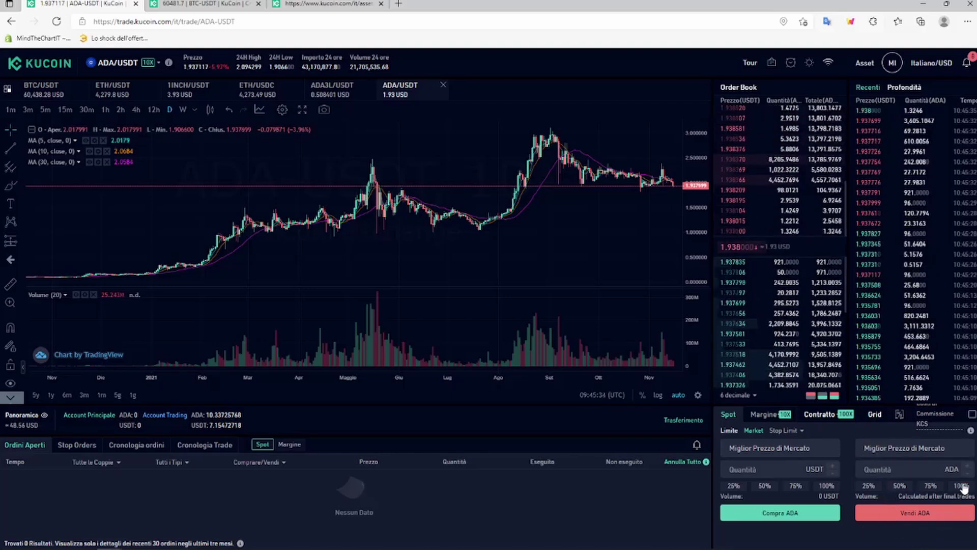
Sell 100% of the available ADA at market price and review the trade history.
left_click(961, 486)
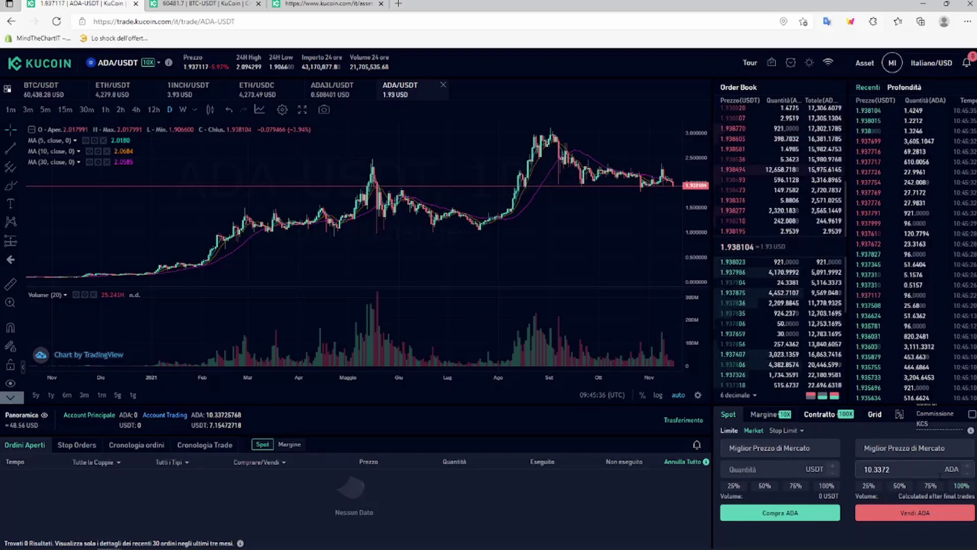
left_click(198, 446)
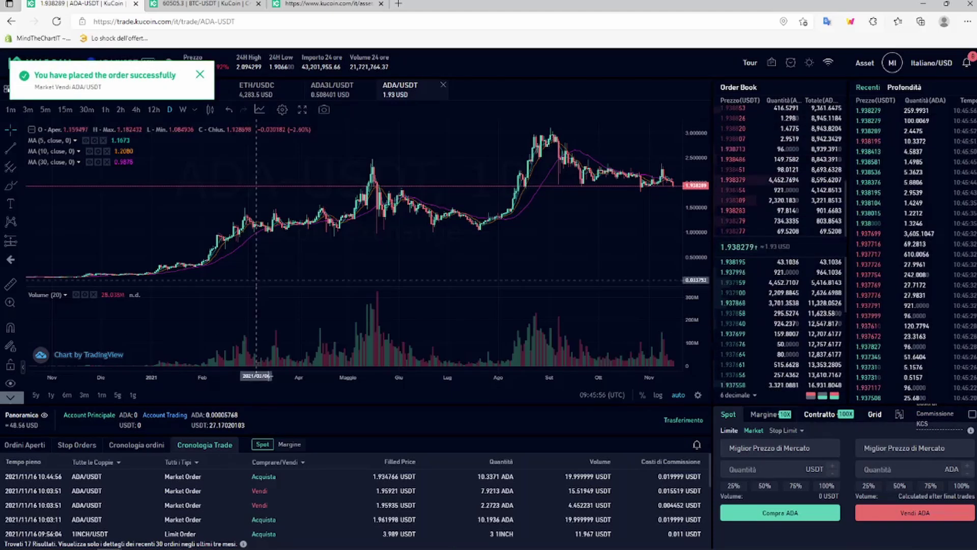
scroll(319, 500, "down", 1)
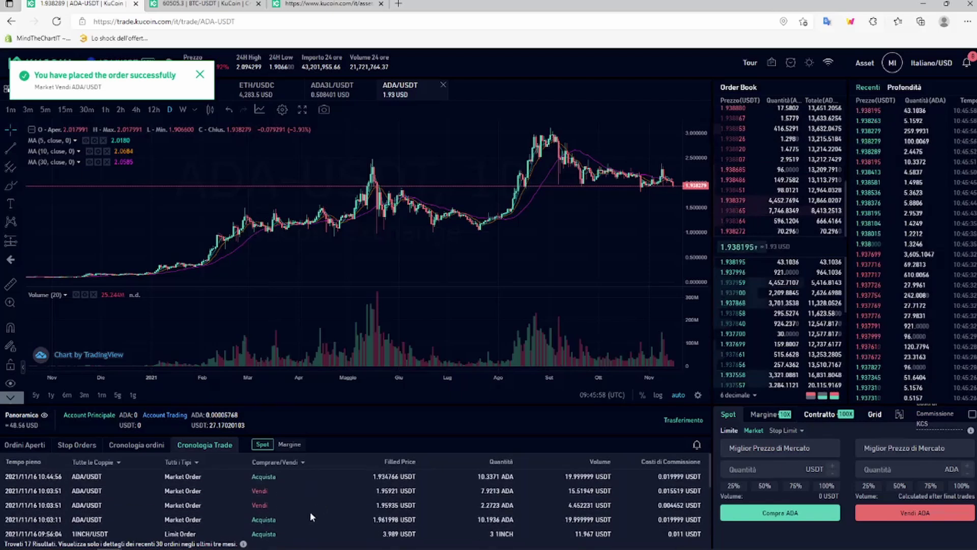
scroll(316, 301, "down", 1)
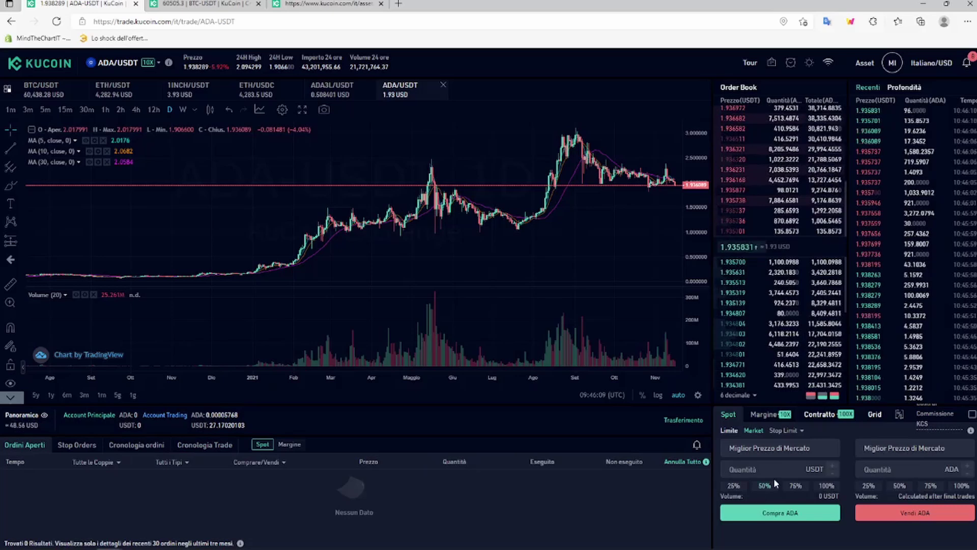
Place a spot limit order to buy 10 ADA at a price of 1.80 USDT.
left_click(729, 431)
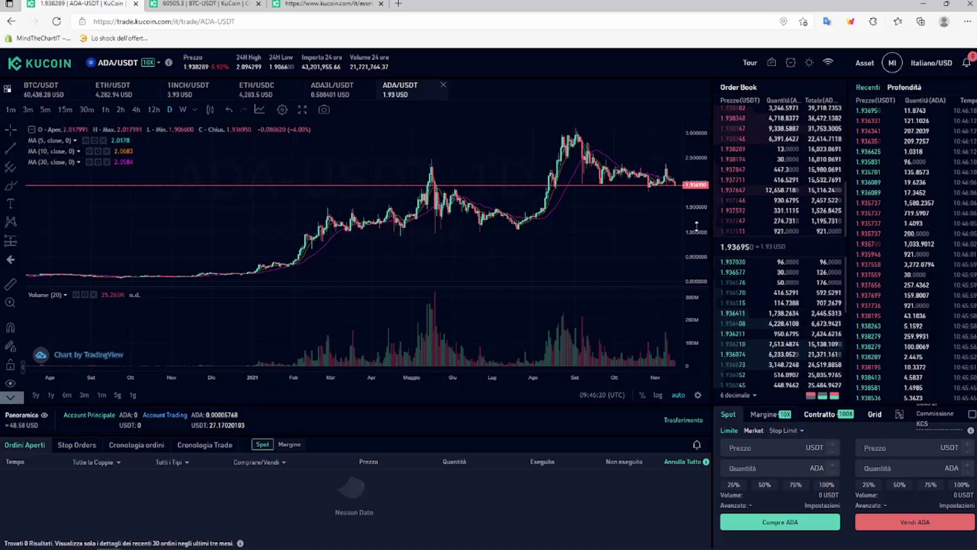
left_click_drag(697, 226, 695, 152)
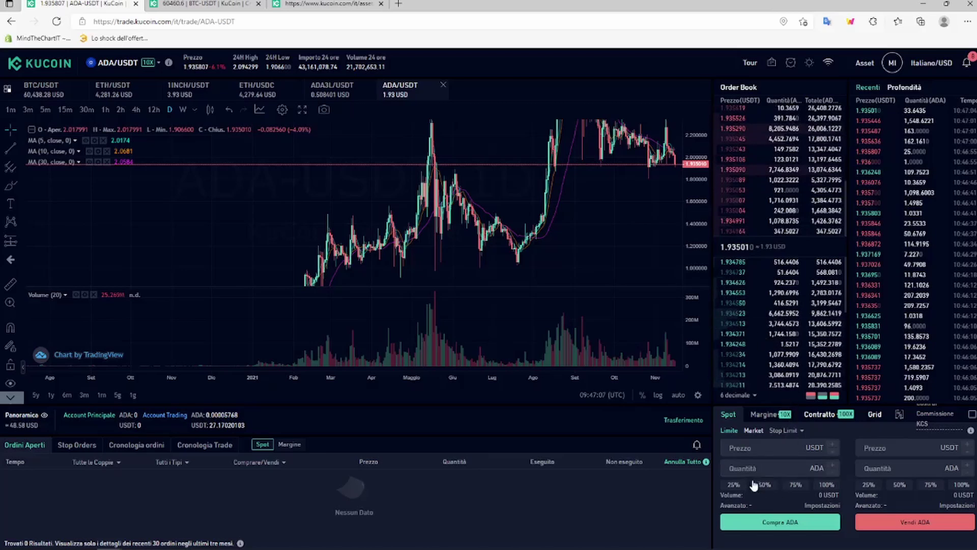
left_click(753, 447)
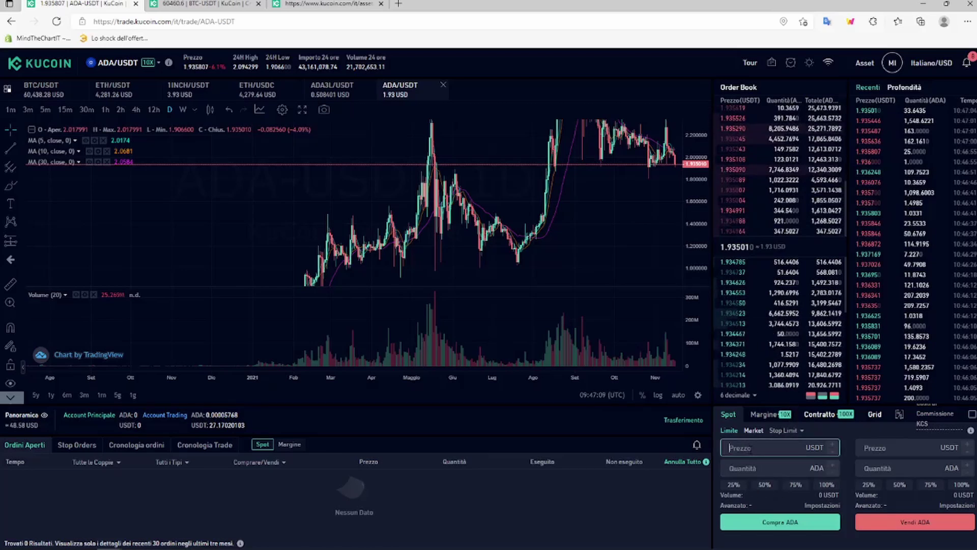
type("1")
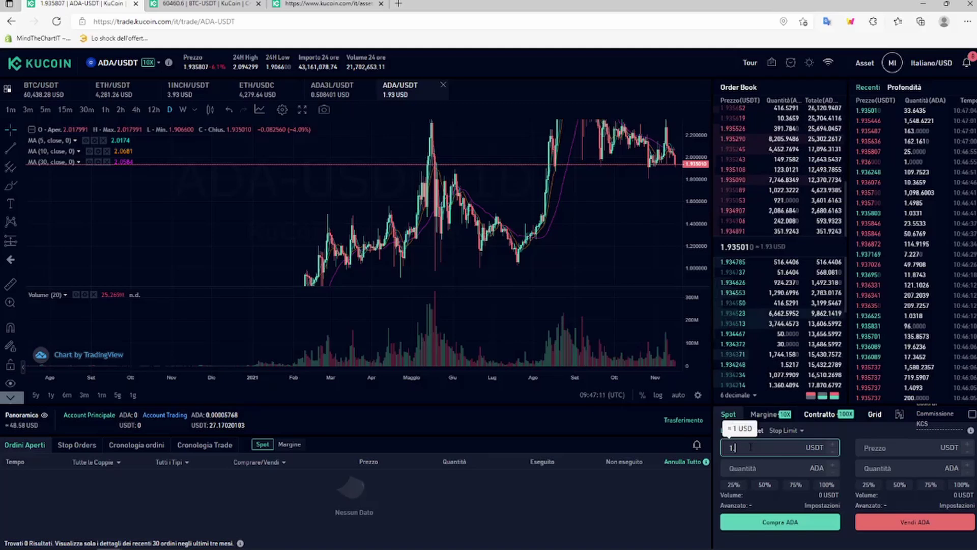
type(".80")
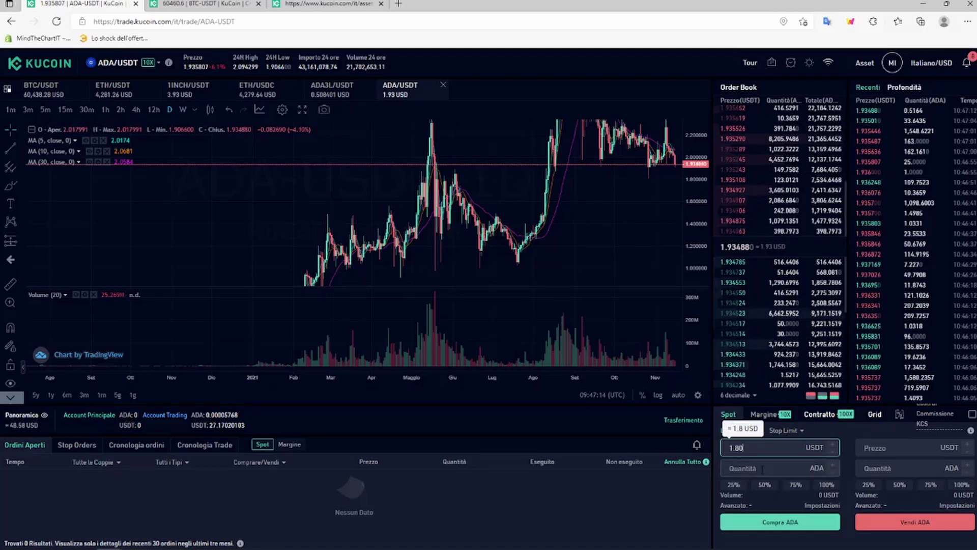
left_click(762, 469)
type("1")
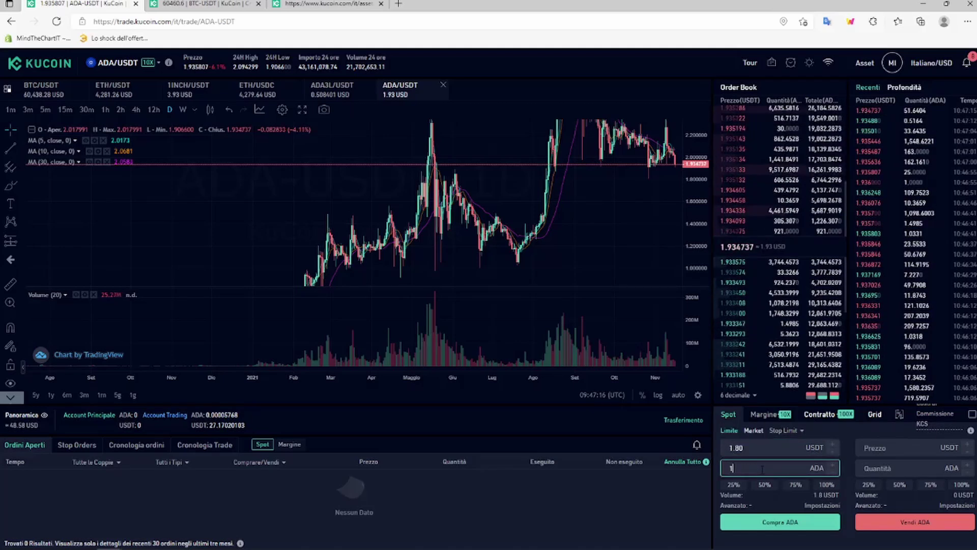
type("0")
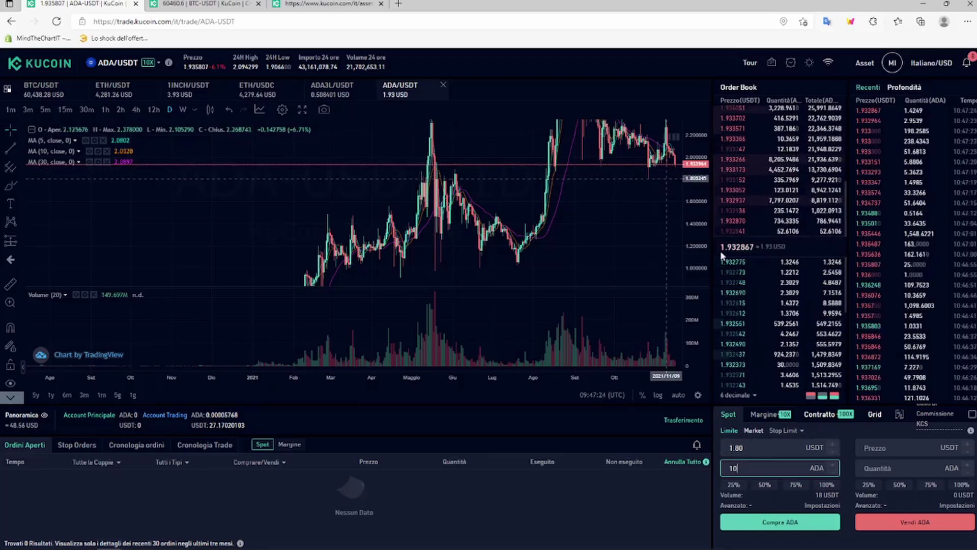
left_click(786, 524)
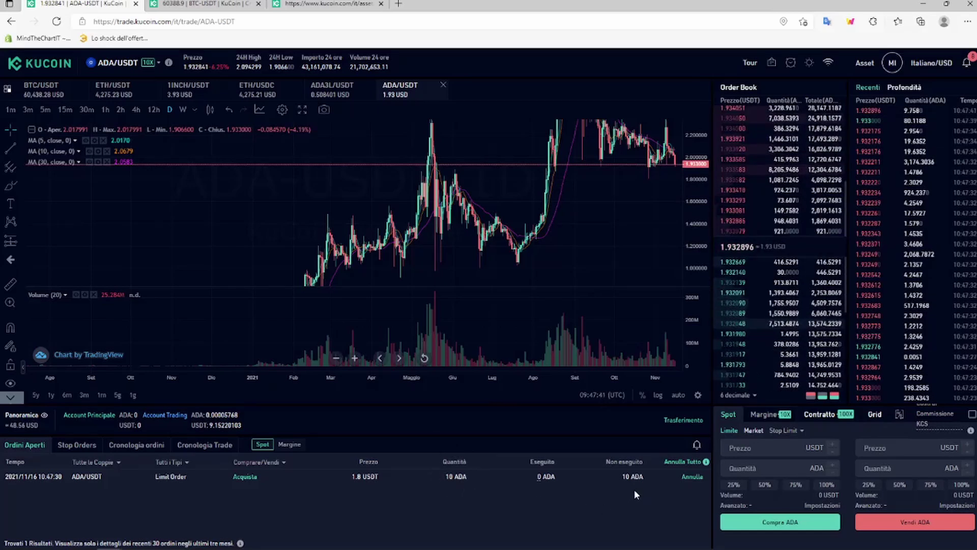
scroll(392, 269, "up", 3)
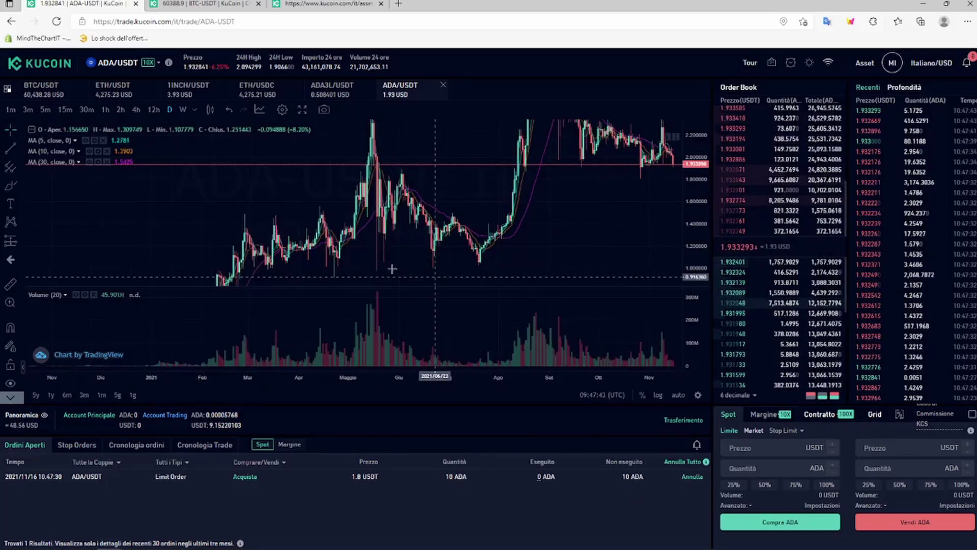
scroll(392, 269, "up", 2)
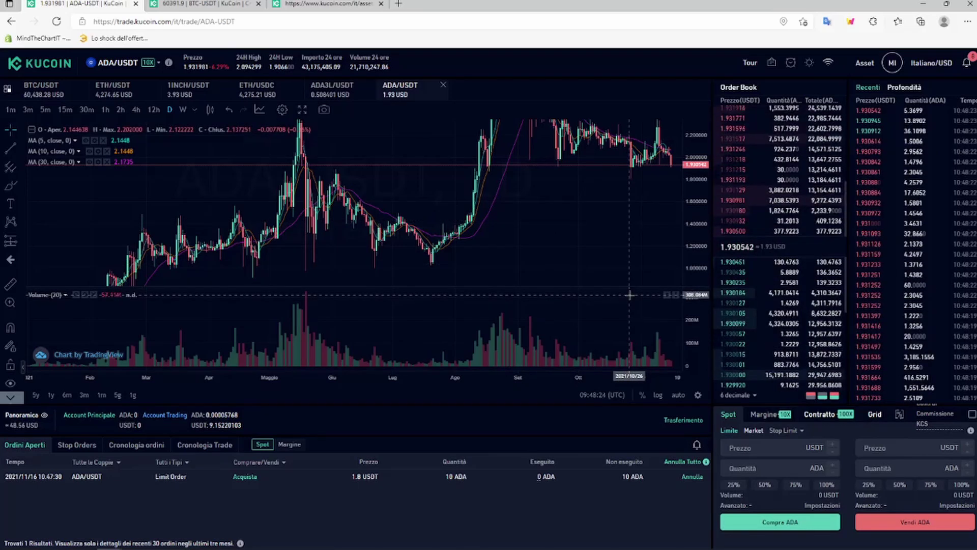
left_click_drag(973, 507, 930, 462)
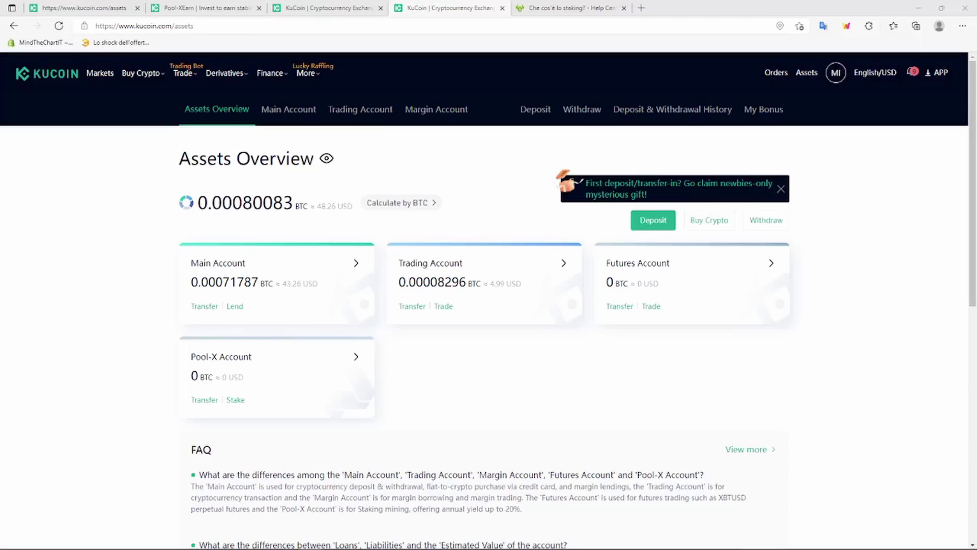
left_click(551, 11)
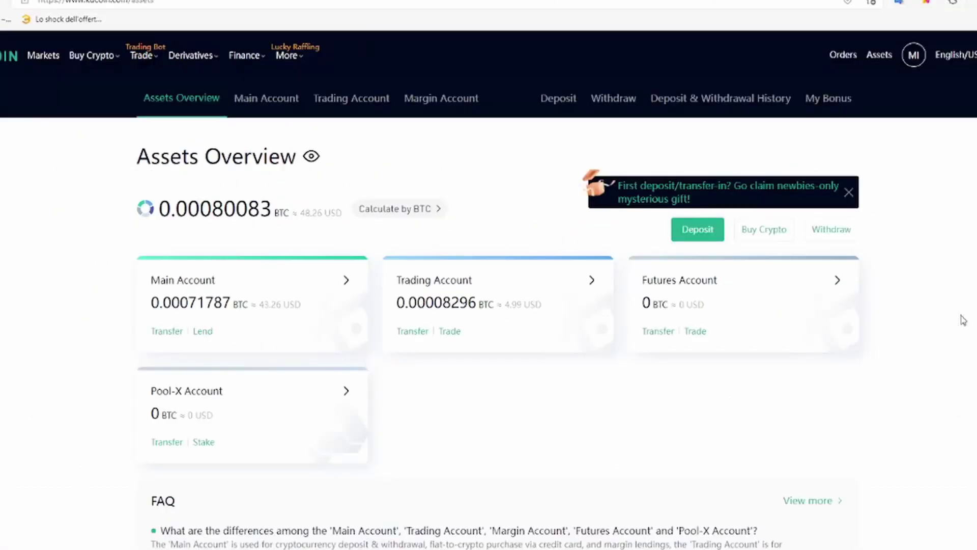
Open the Pool-X Earn page from the Finance offerings.
mouse_move(874, 60)
mouse_move(250, 57)
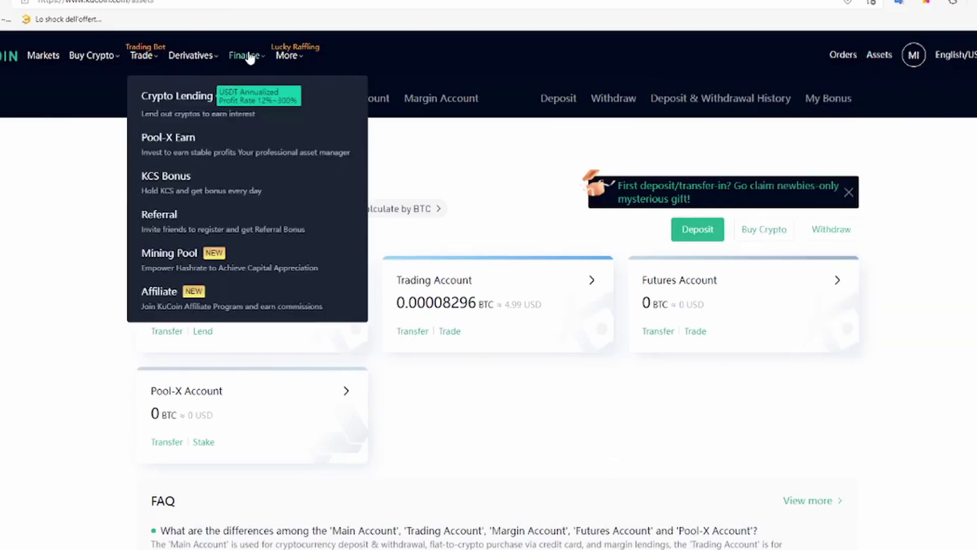
left_click(187, 147)
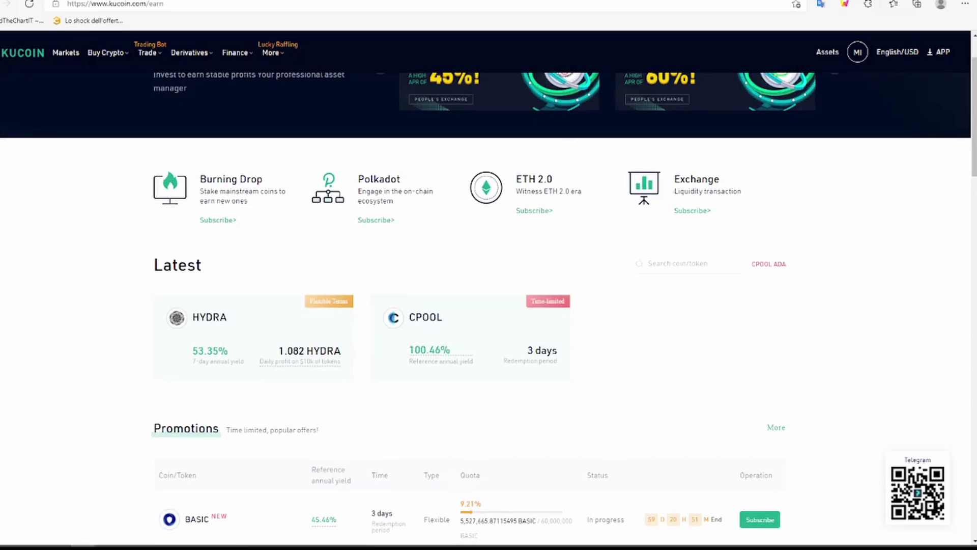
Return to the assets overview, check the destination accounts for a transfer out of the Main Account, and close the form without transferring.
key("alt+Left")
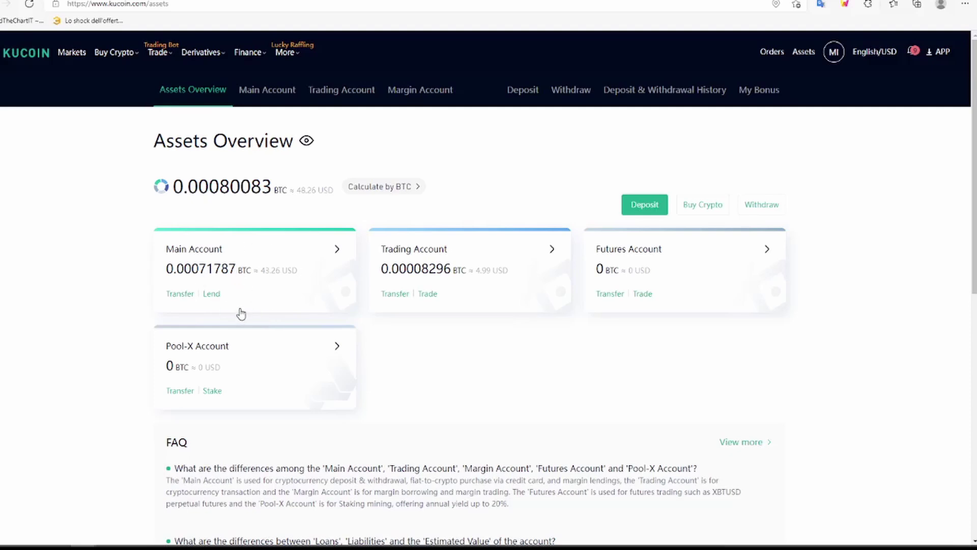
left_click(179, 299)
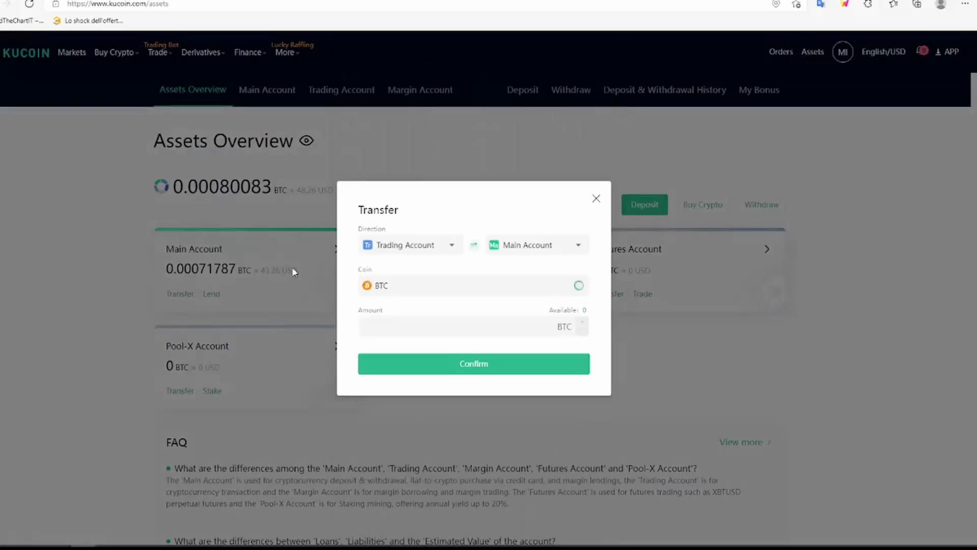
left_click(475, 246)
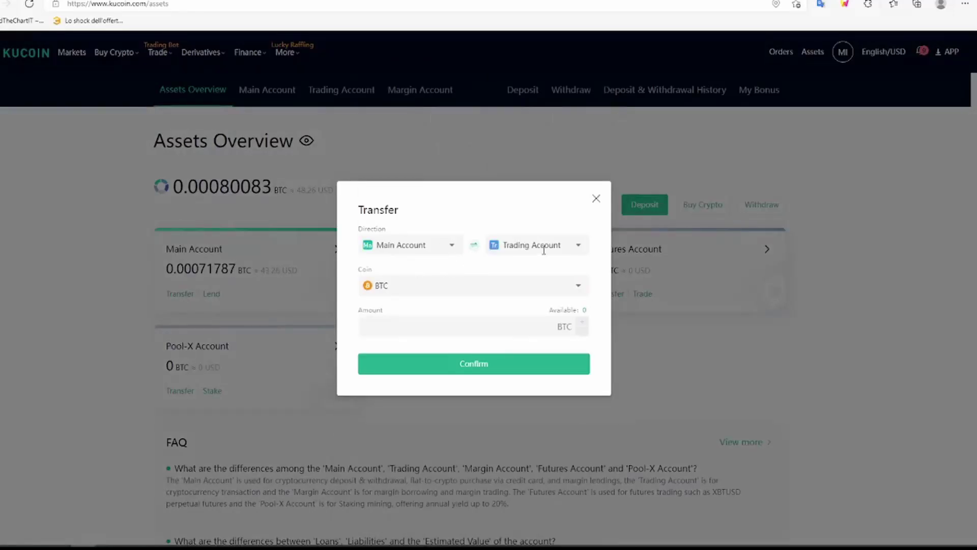
left_click(580, 248)
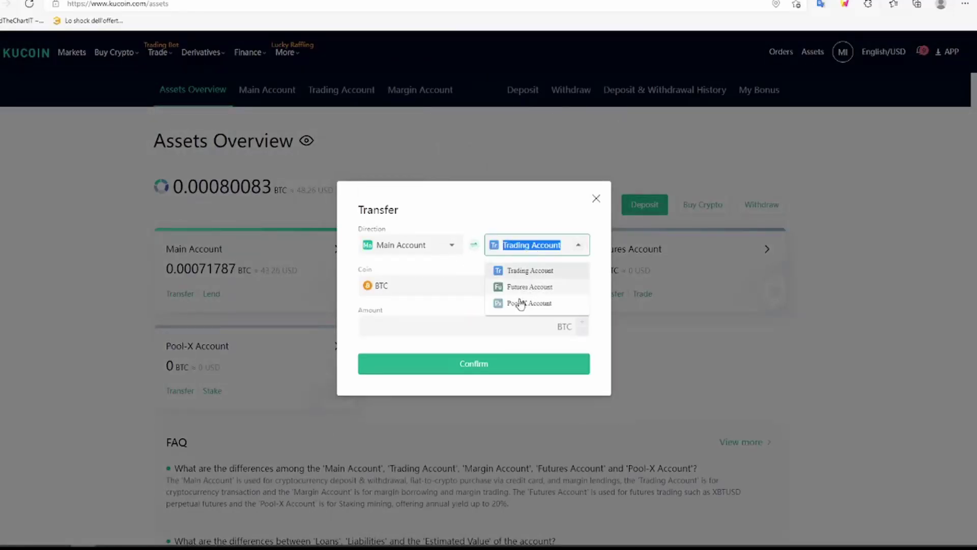
left_click(593, 200)
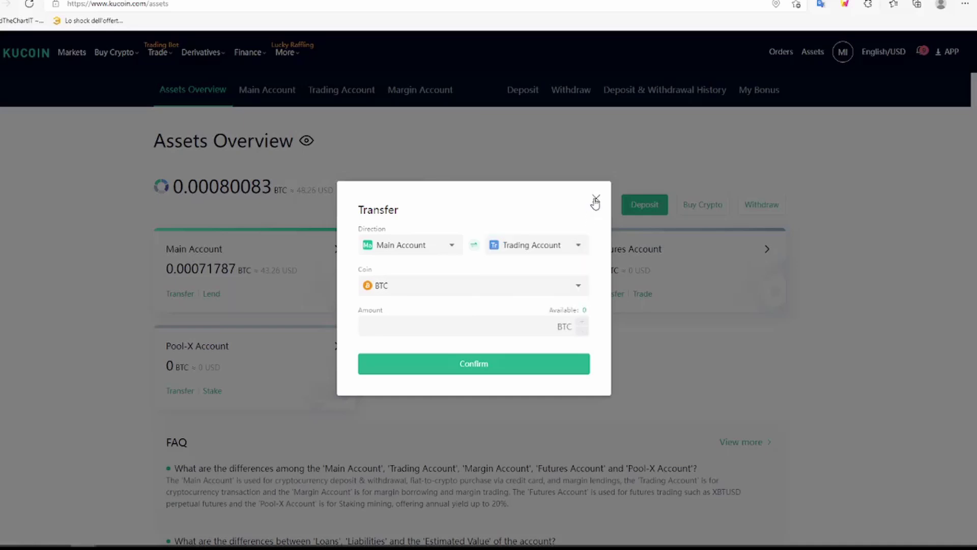
left_click(594, 200)
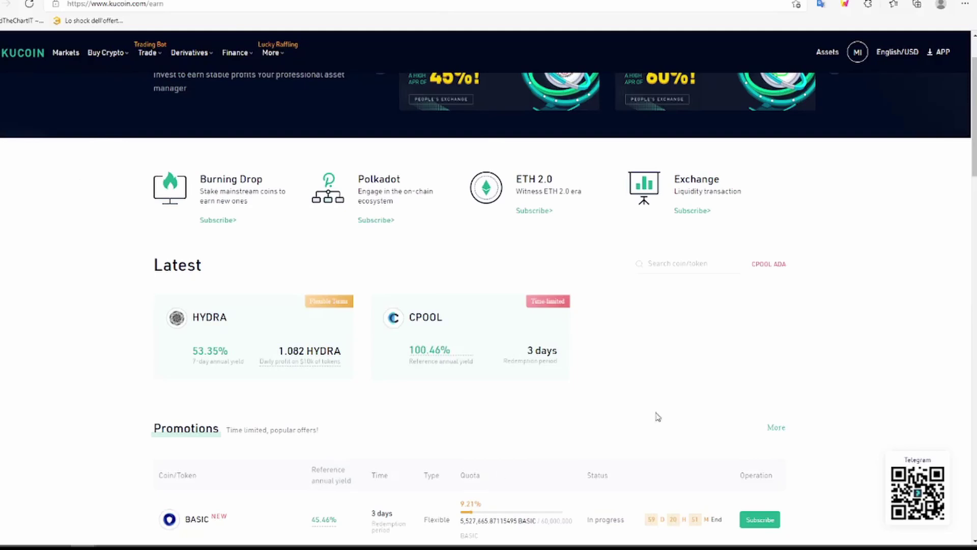
Look through the latest offers and promotions on the Earn page and open the full promotions list.
scroll(170, 301, "down", 3)
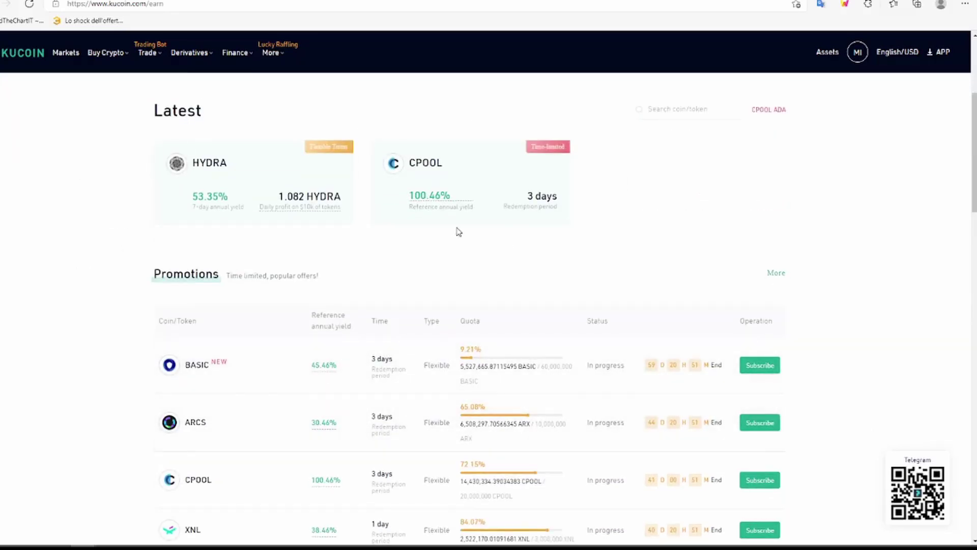
scroll(466, 264, "down", 2)
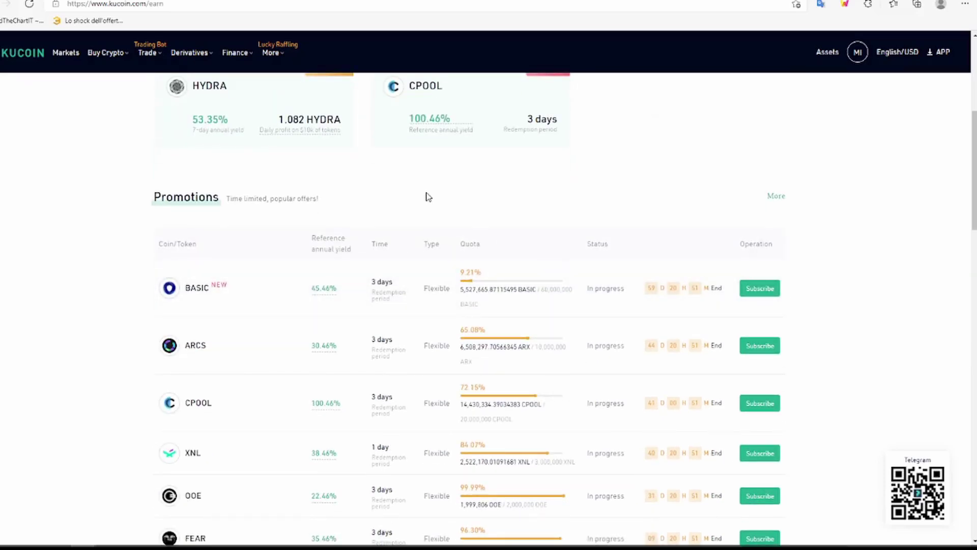
scroll(368, 297, "down", 1)
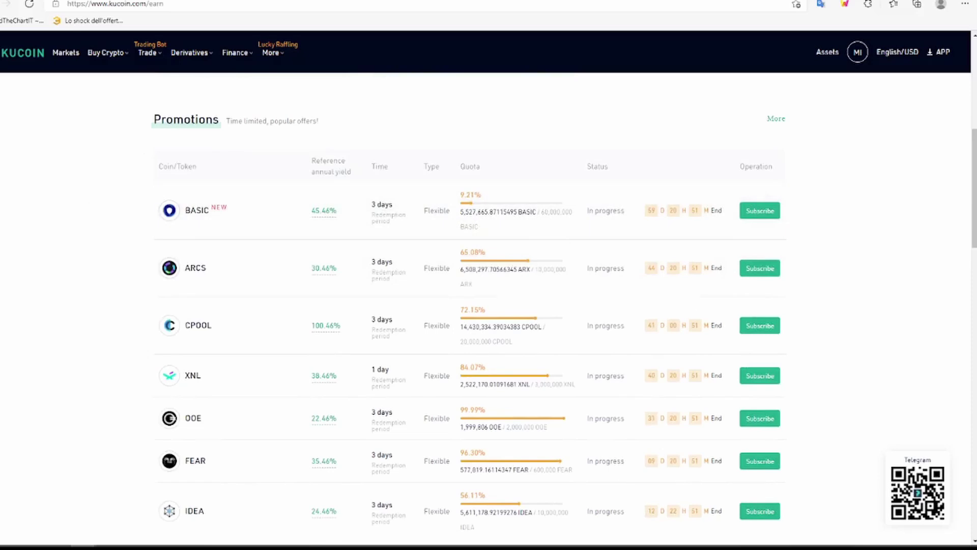
scroll(591, 331, "up", 2)
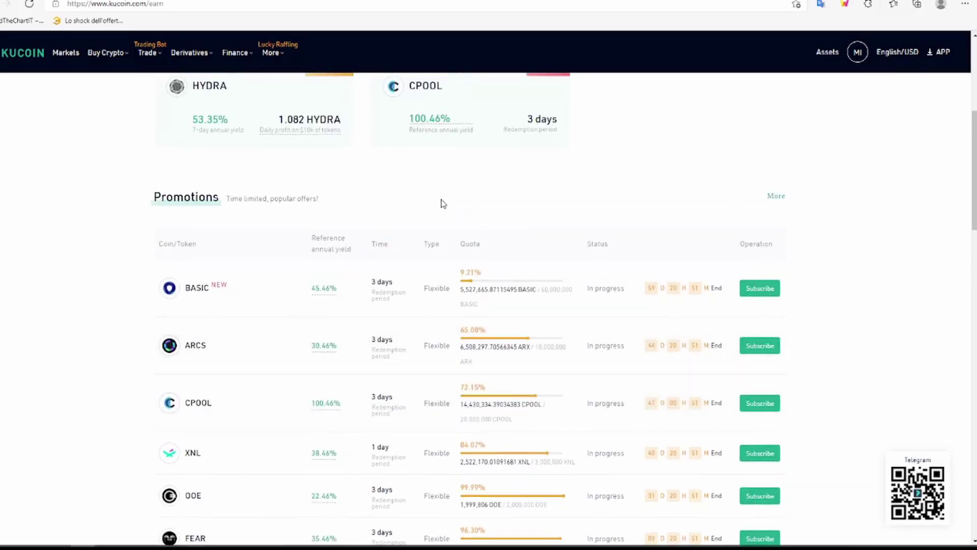
scroll(443, 204, "up", 2)
left_click(779, 269)
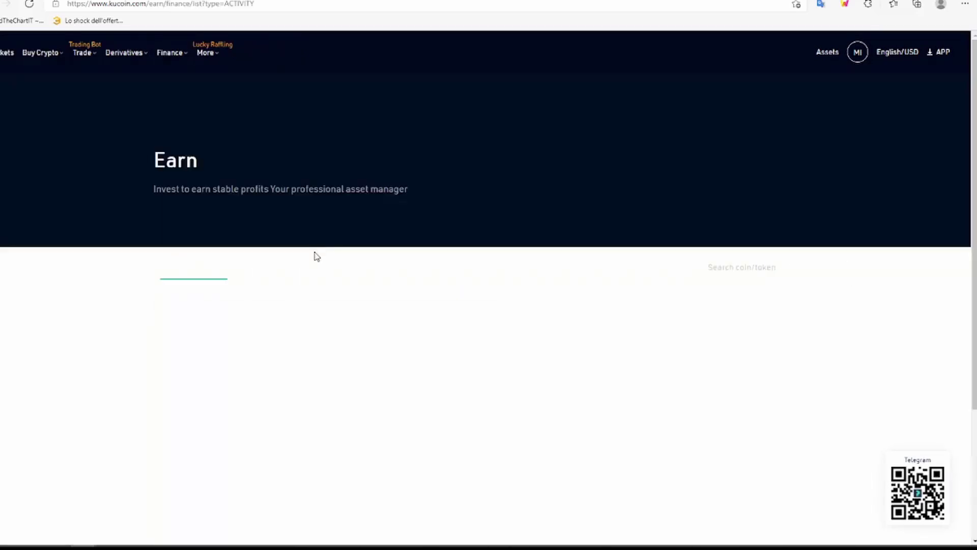
scroll(333, 285, "down", 2)
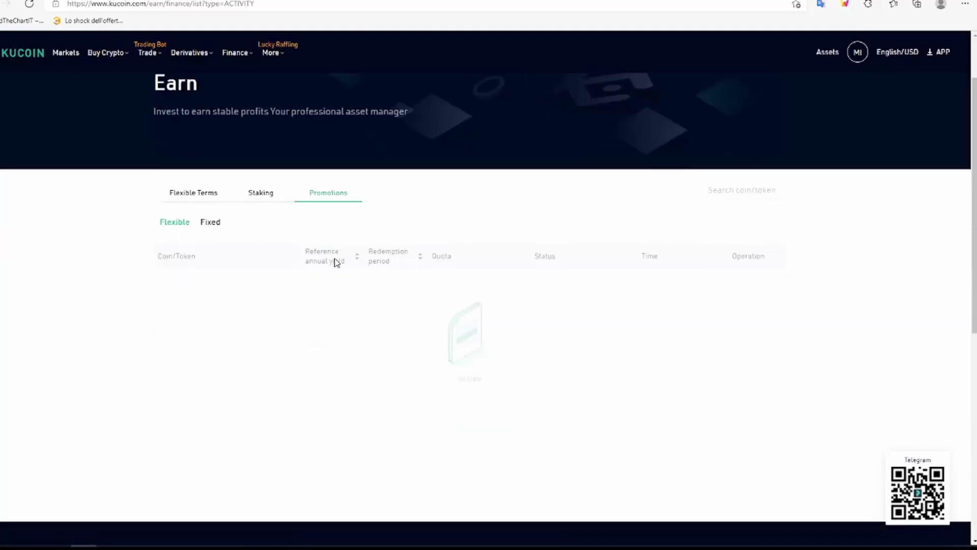
Search the Earn products for DOT and compare its Flexible Terms and Staking offers.
left_click(189, 197)
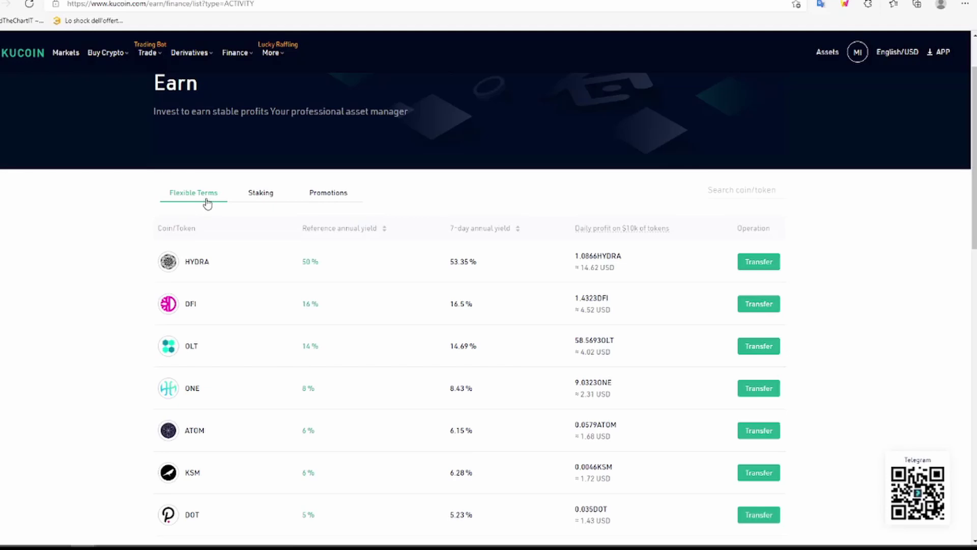
left_click(726, 190)
type("dot")
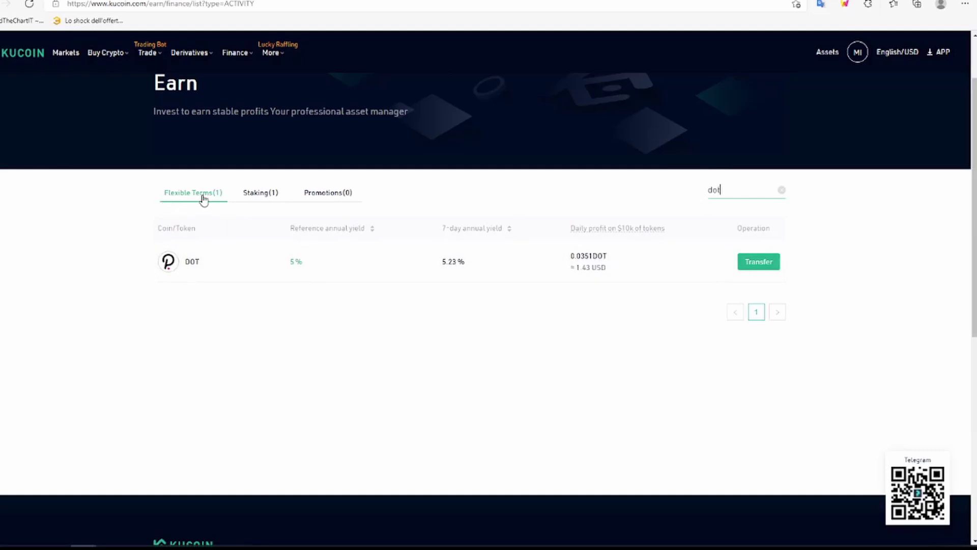
left_click(255, 198)
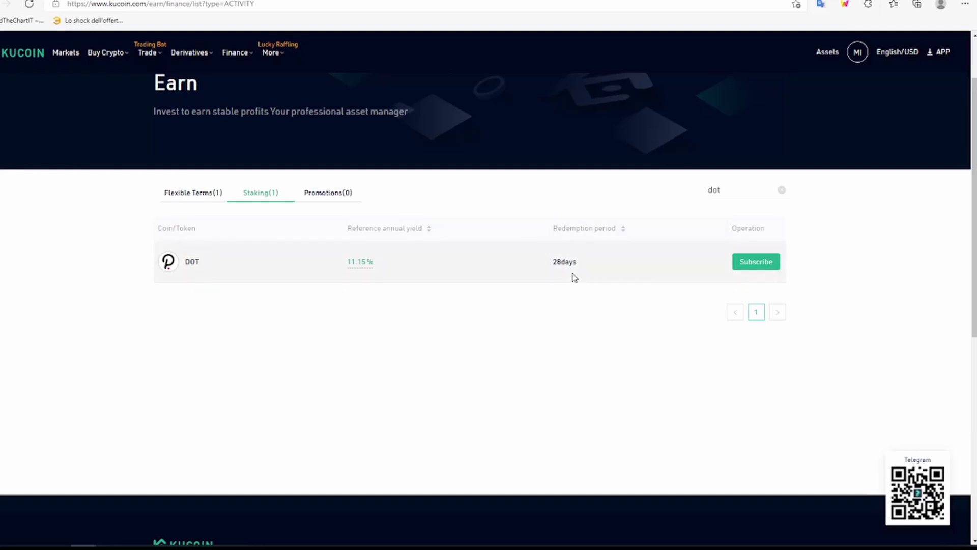
left_click(197, 195)
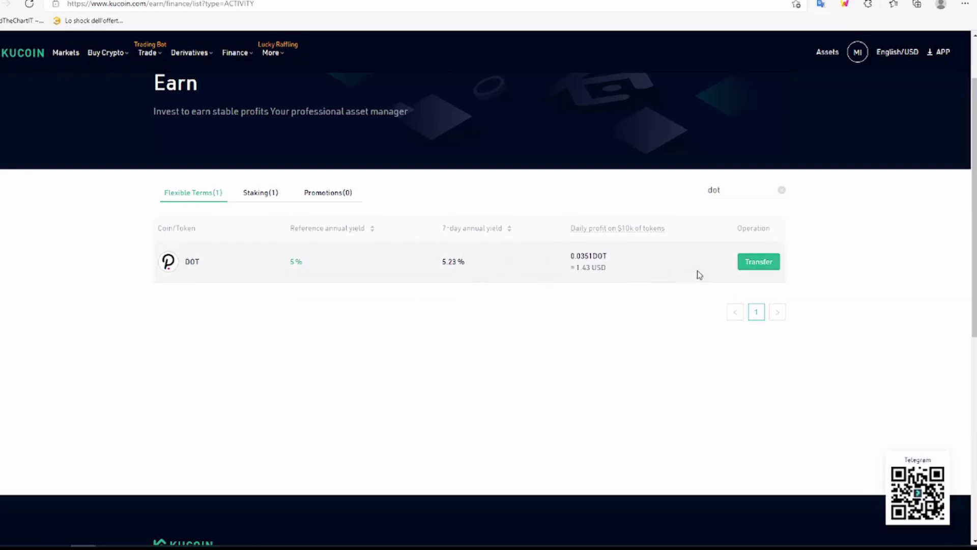
Try to transfer 5 DOT from the KuCoin Main Account to the Pool-X Account, and close the transfer form.
left_click(757, 265)
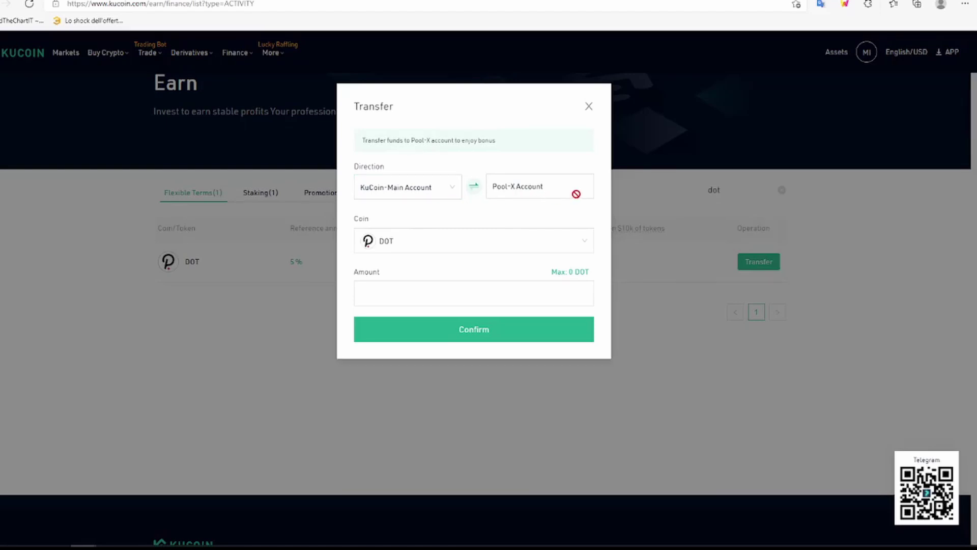
left_click(468, 287)
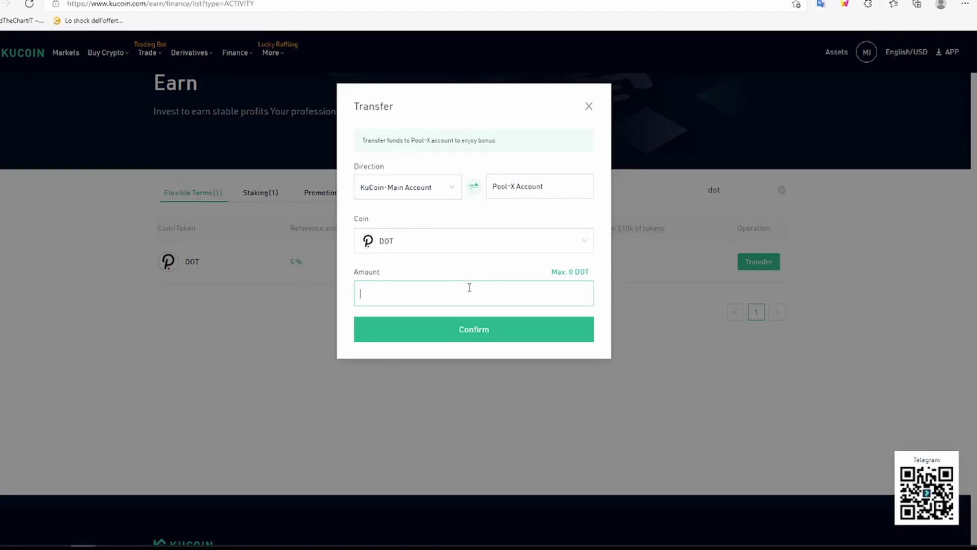
left_click(476, 330)
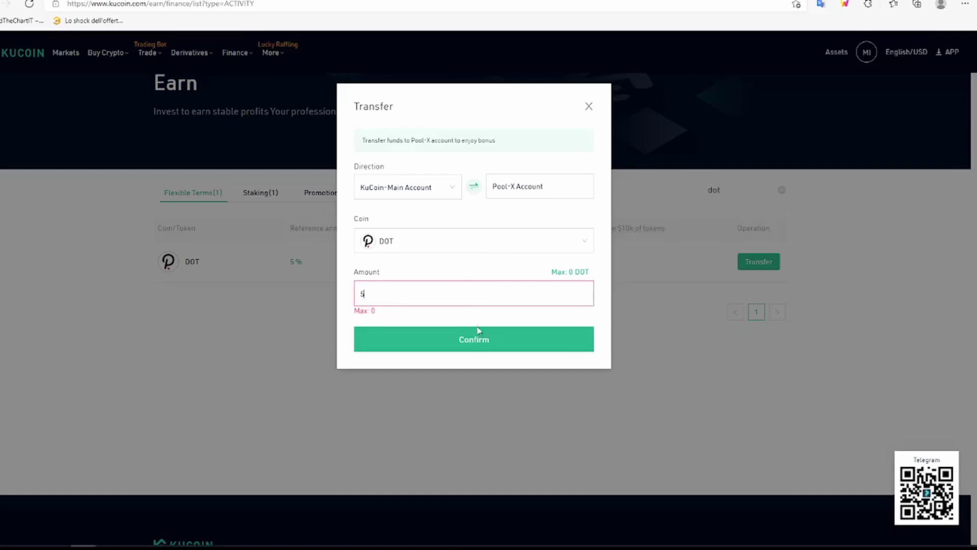
left_click(589, 106)
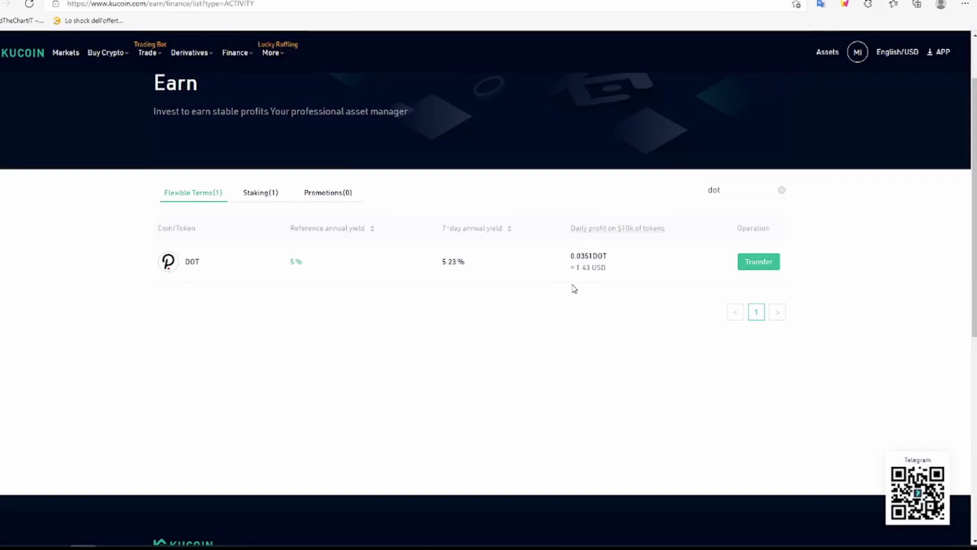
Fill in the DOT staking form with 5 DOT, accept the Cryptocurrency Mining Agreement, and close the form without subscribing.
left_click(257, 195)
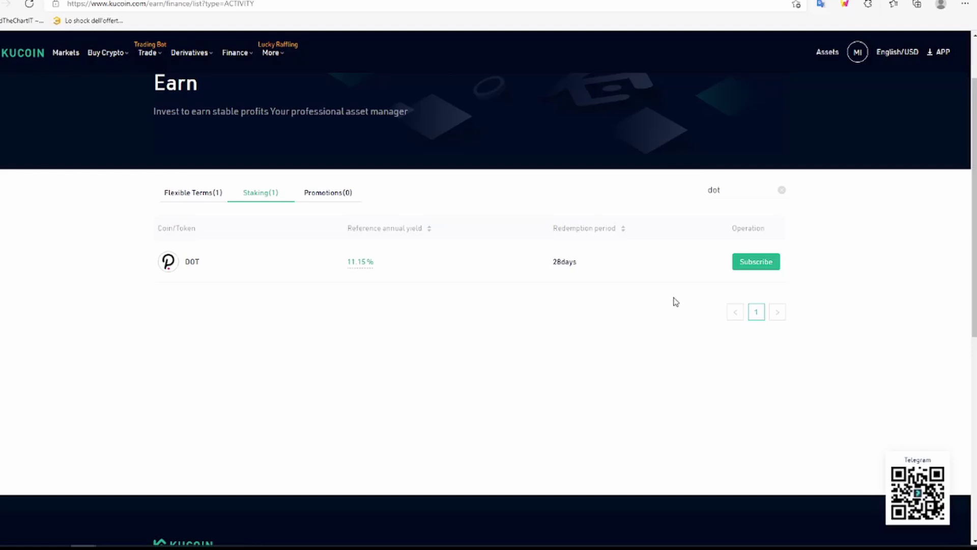
left_click(748, 263)
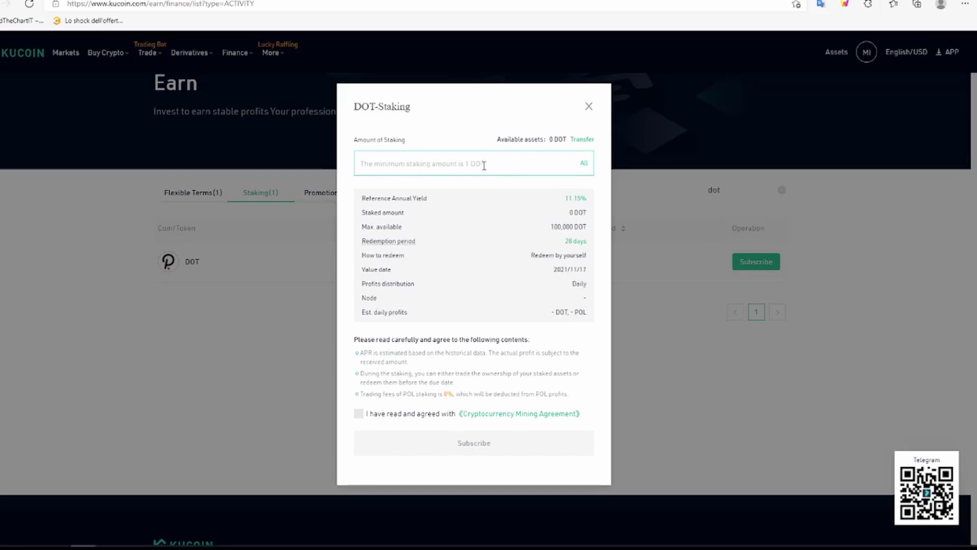
type("5")
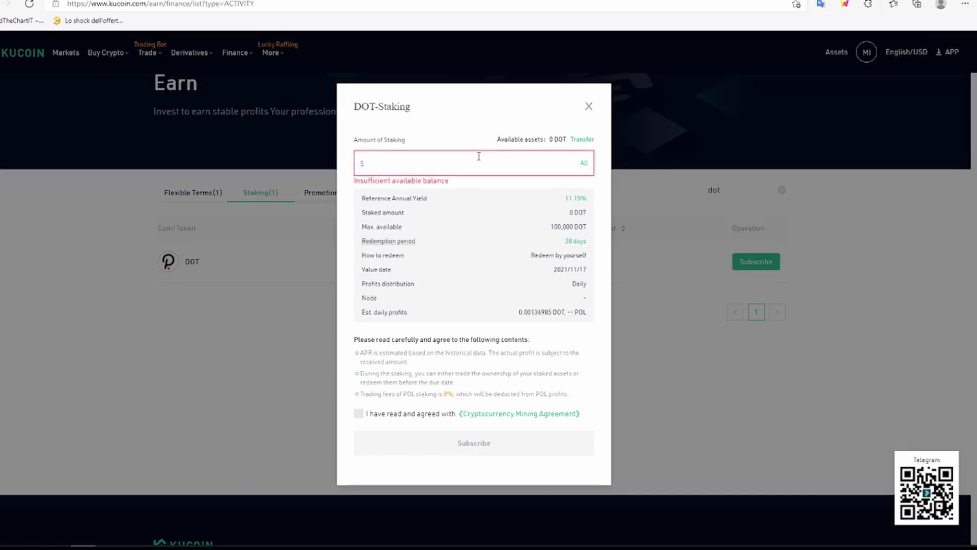
left_click(359, 413)
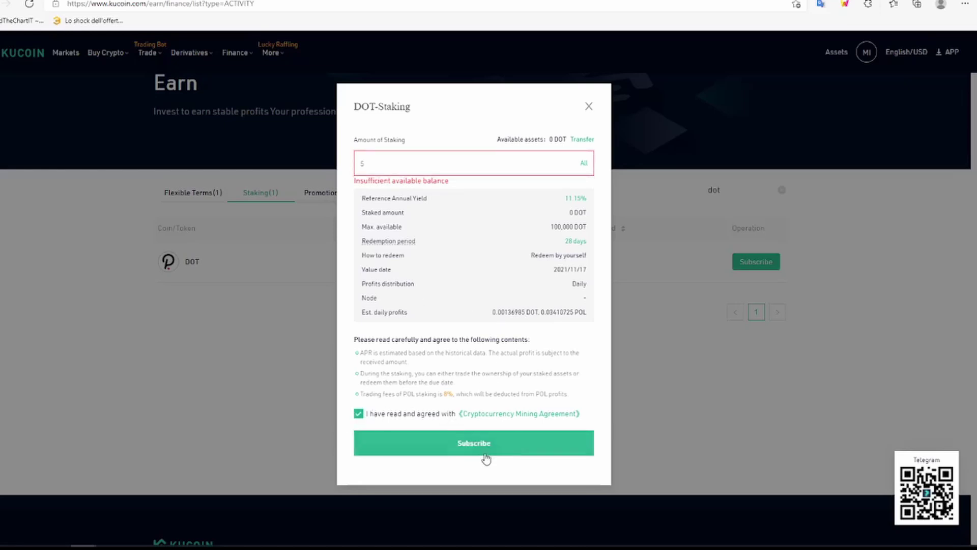
left_click(588, 107)
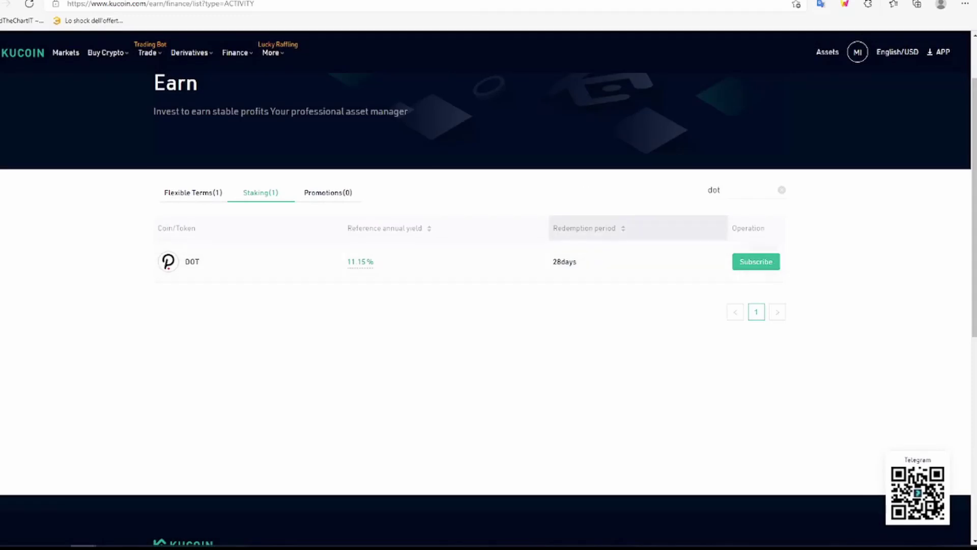
Return to the assets overview and open the Pool-X Account.
key("alt+Left")
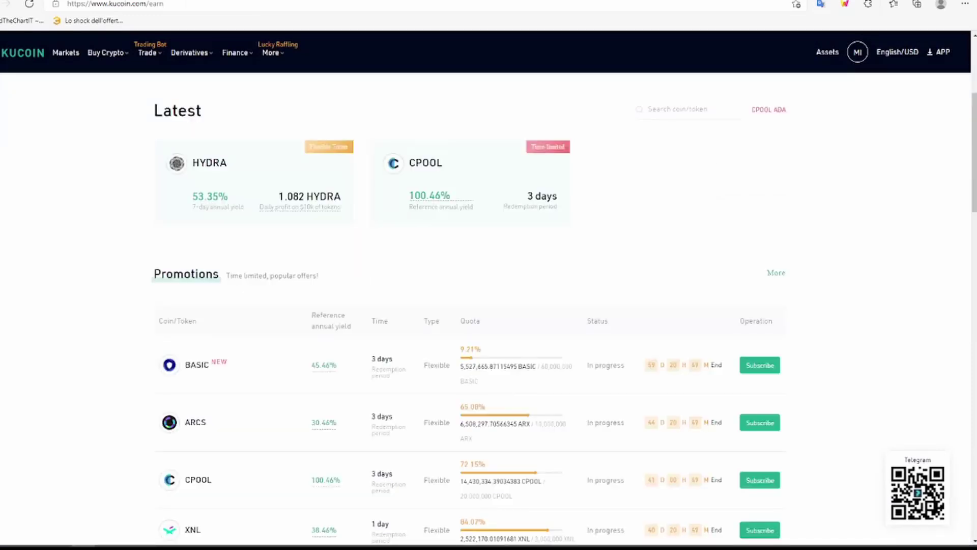
key("alt+Left")
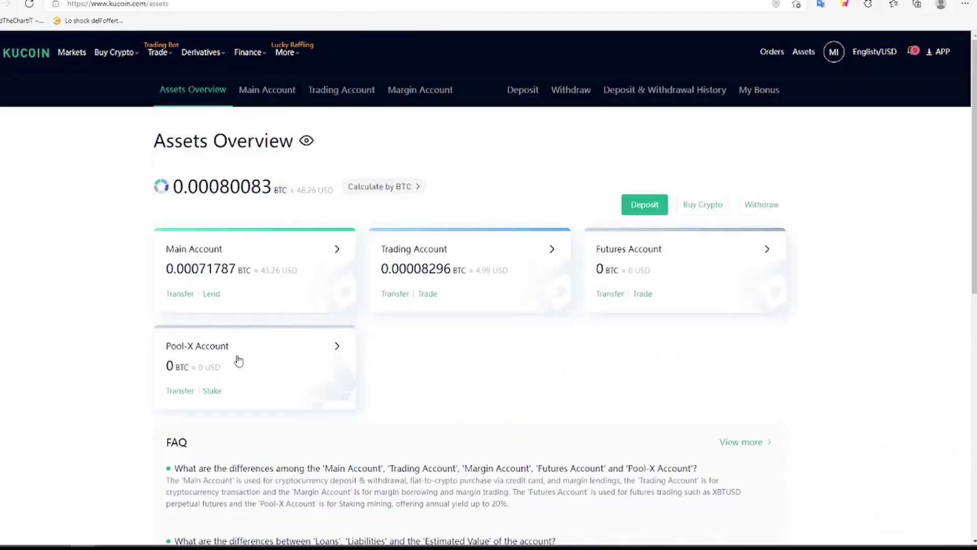
left_click(218, 348)
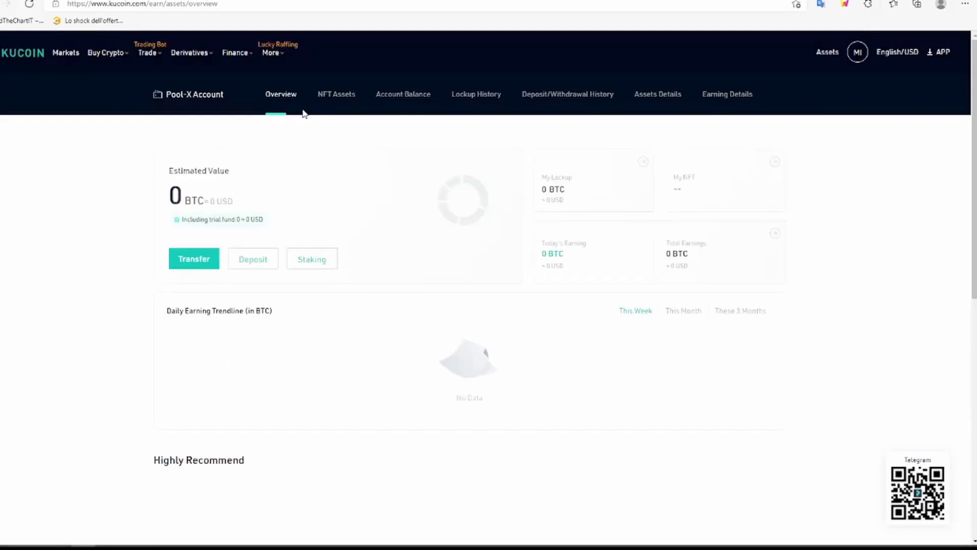
Check the Pool-X Account's Lockup History, and look over its Overview page down to the recommended staking offers.
left_click(471, 98)
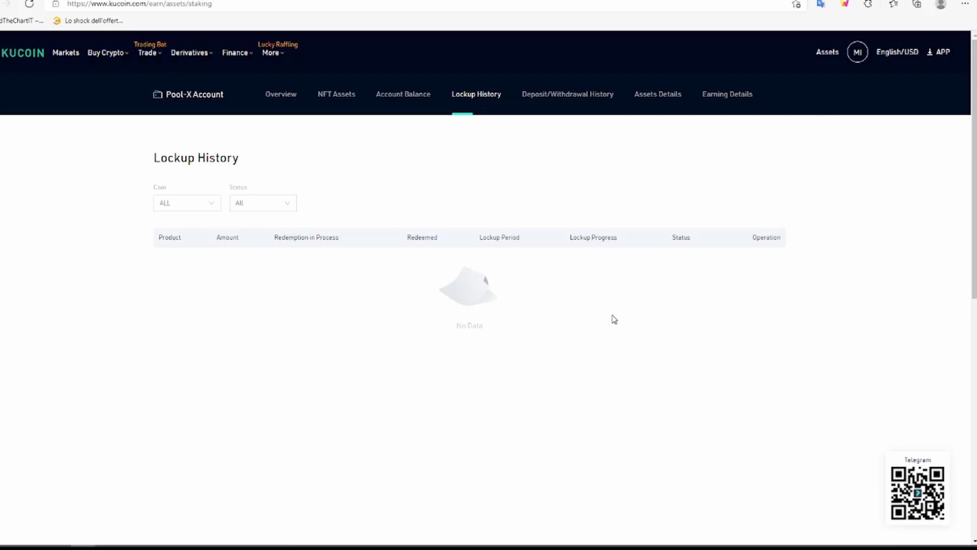
left_click(283, 96)
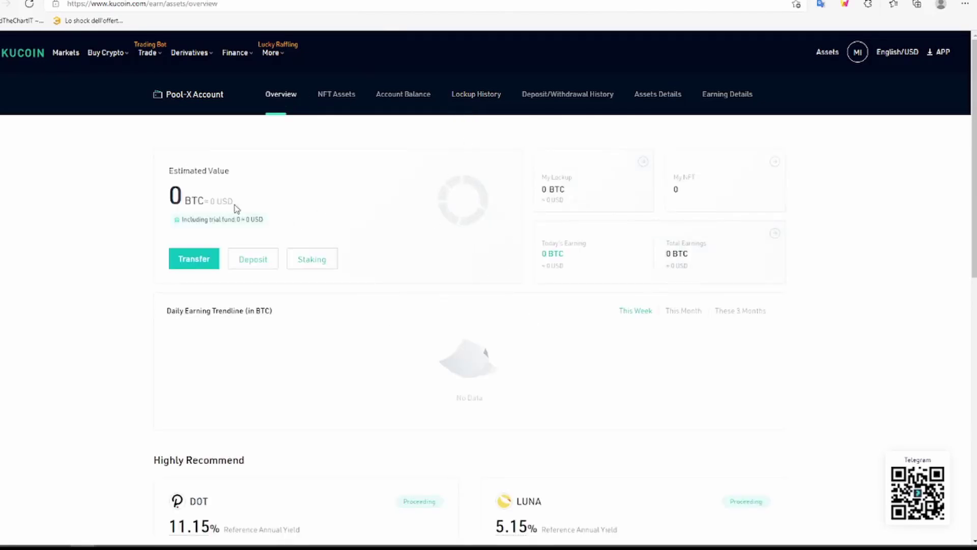
scroll(407, 245, "down", 2)
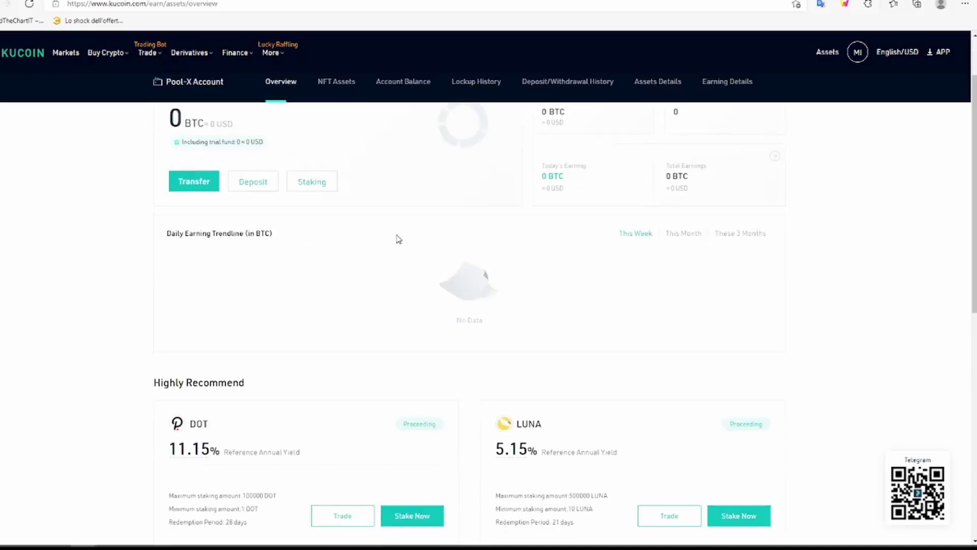
scroll(356, 224, "up", 2)
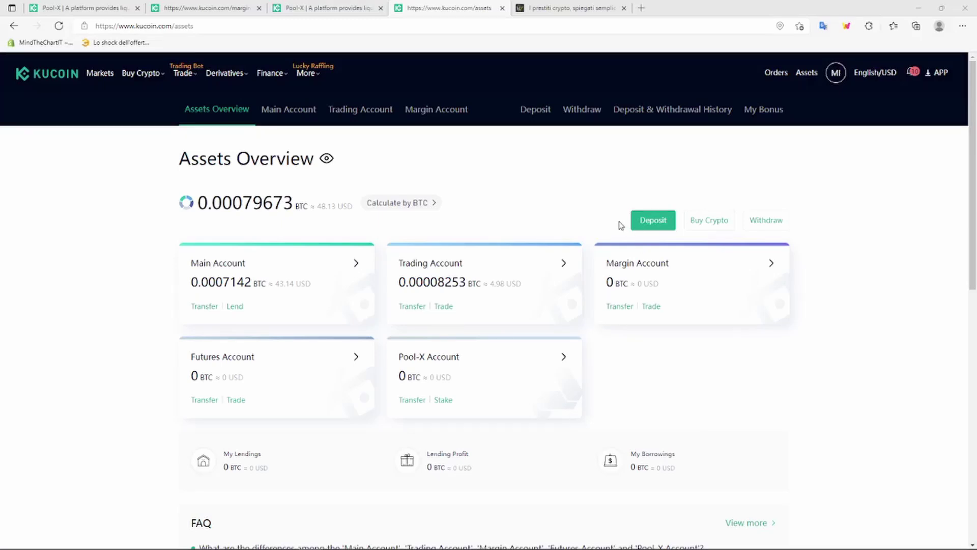
Consult the Cointelegraph article explaining crypto loans, and return to KuCoin to open the Crypto Lending page.
left_click(565, 15)
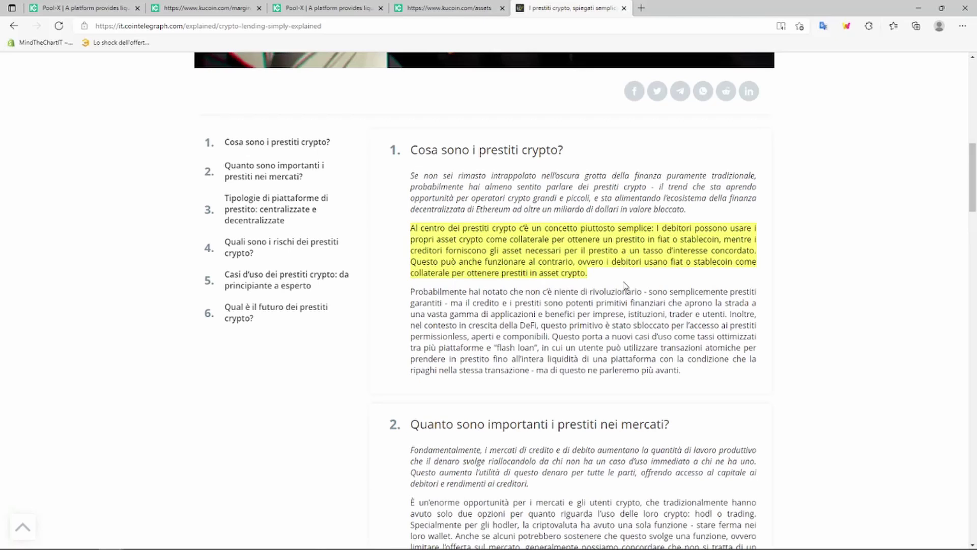
left_click(429, 6)
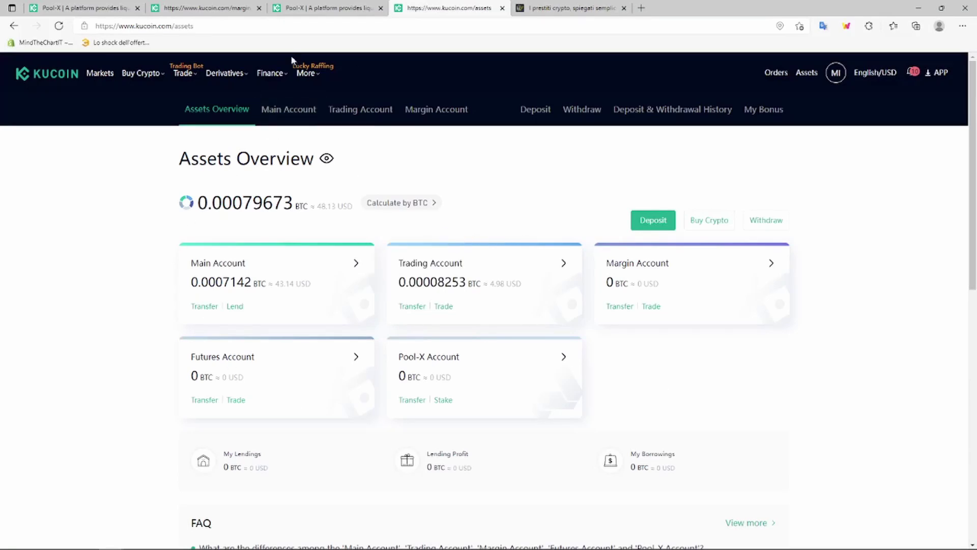
mouse_move(273, 75)
left_click(218, 108)
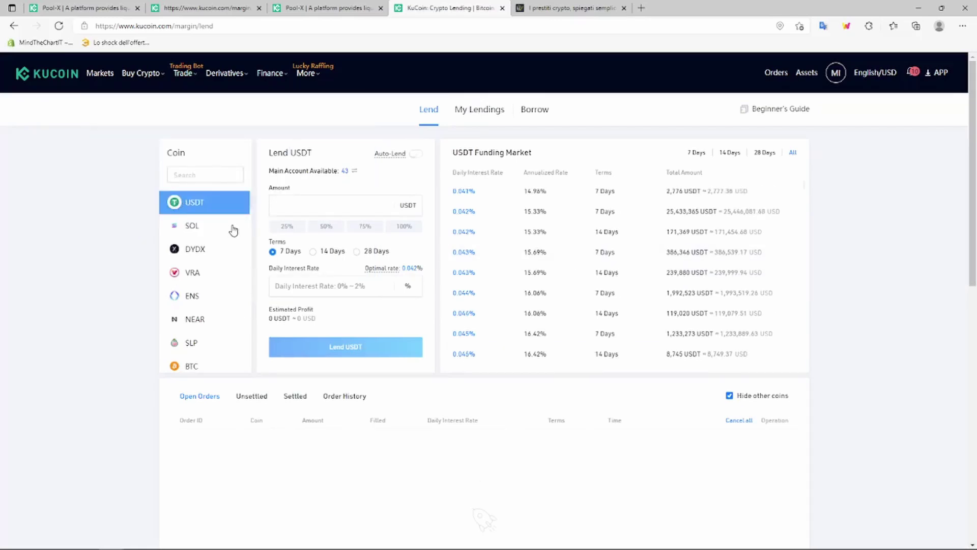
Fill in the USDT lending form with an amount of 40 USDT, a 28-day term and a 0.7% daily interest rate.
scroll(238, 321, "down", 1)
scroll(203, 223, "up", 1)
left_click(357, 252)
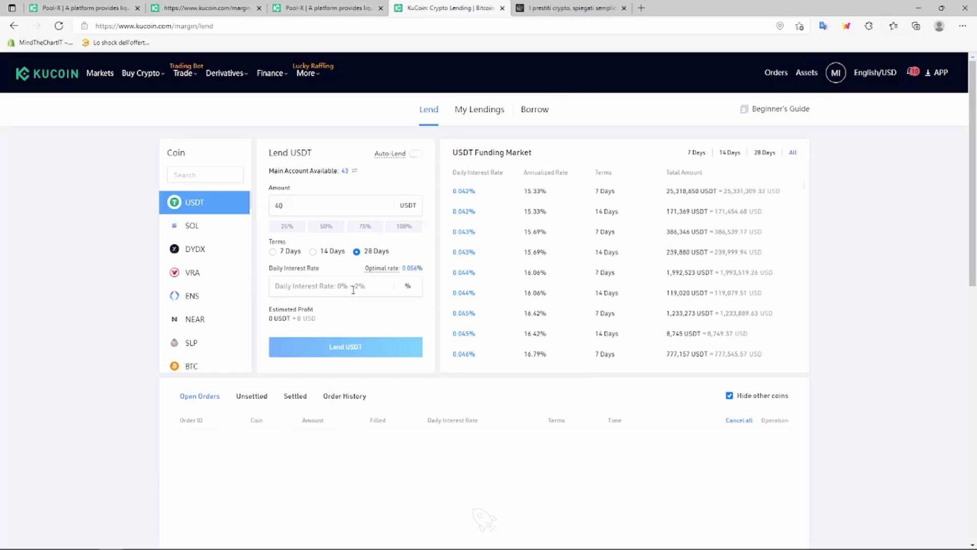
type("0.7")
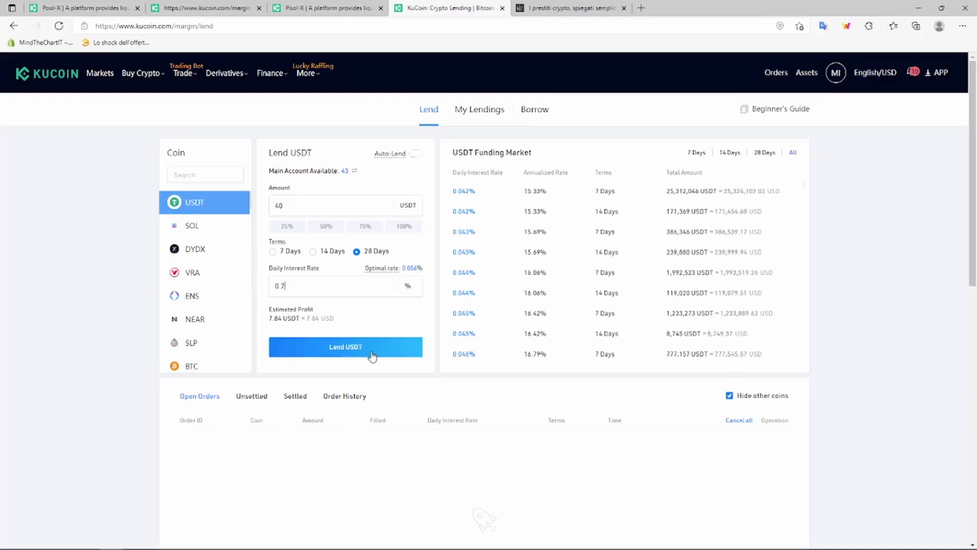
Check the Settled loans and the Order History of the USDT lending orders.
scroll(146, 391, "down", 2)
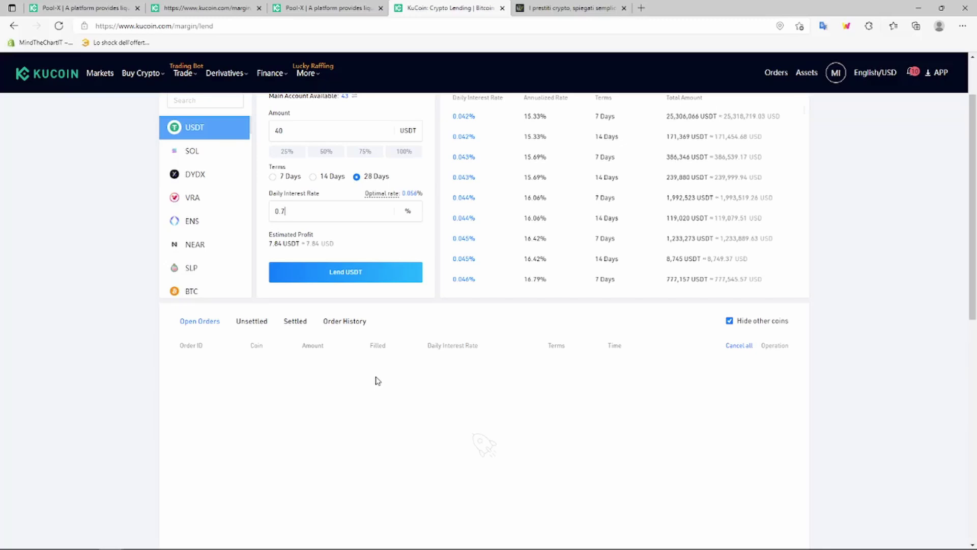
left_click(297, 324)
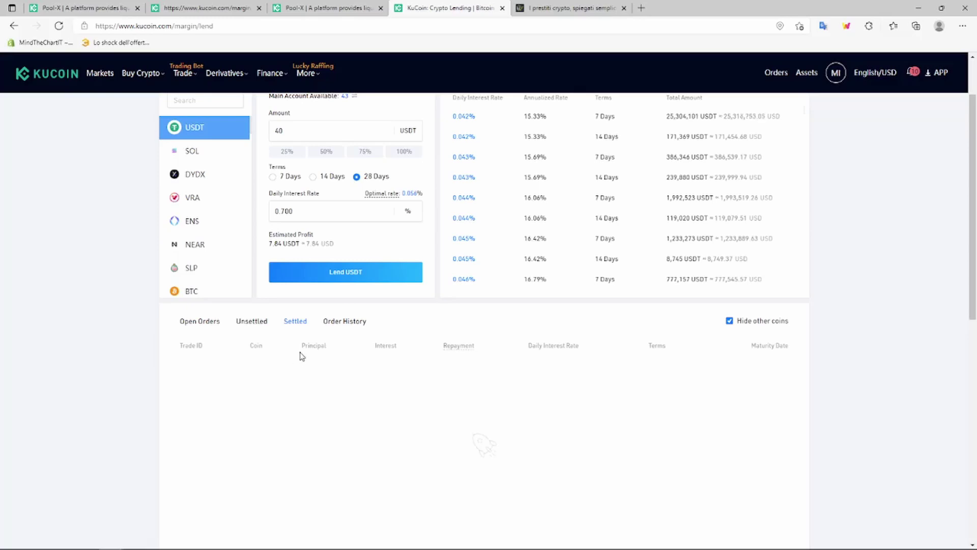
scroll(477, 176, "up", 2)
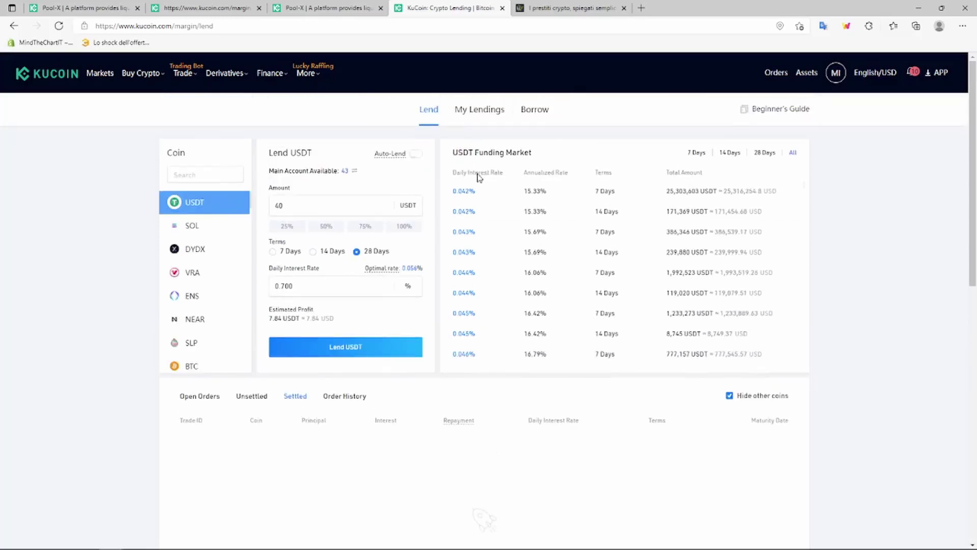
scroll(372, 392, "down", 2)
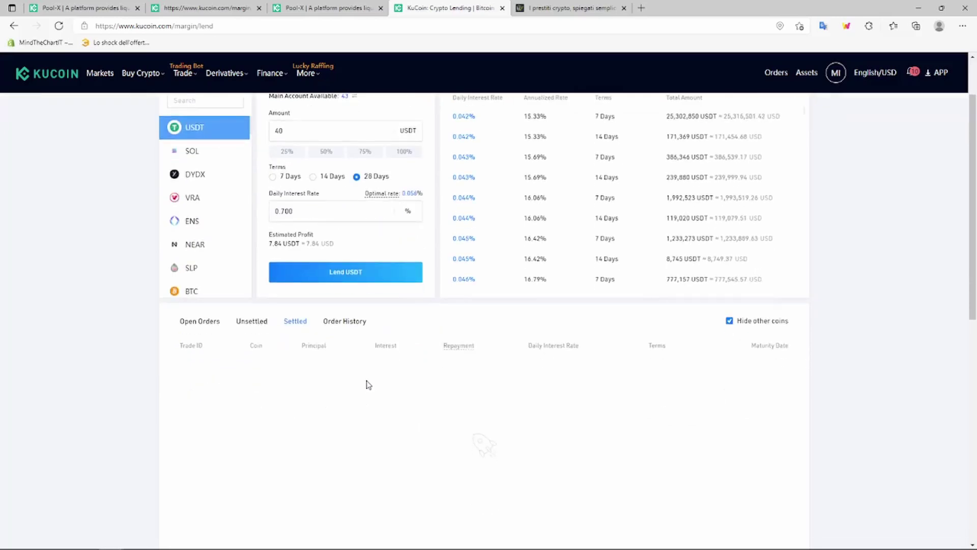
left_click(359, 322)
scroll(364, 347, "up", 1)
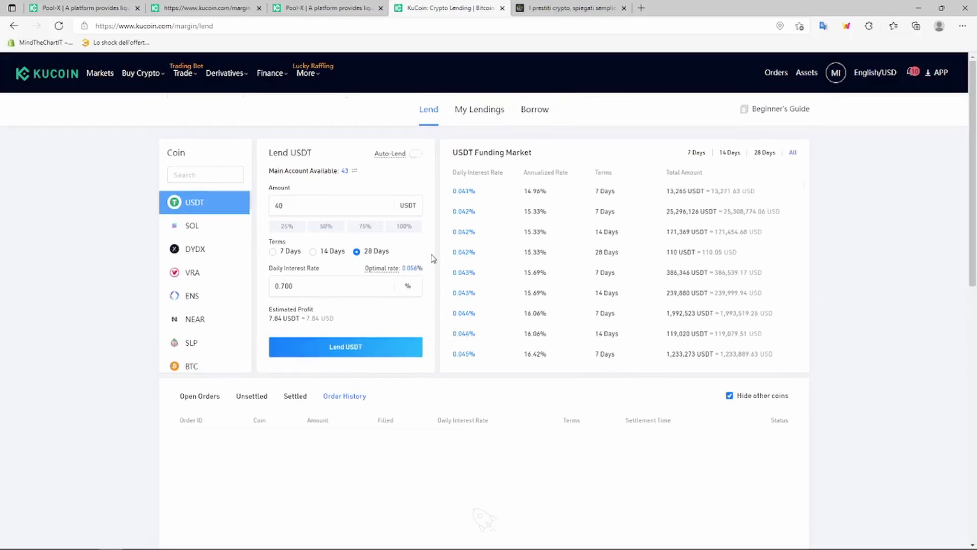
Switch the USDT lending form to Auto-Lend and set the reserved amount to 500 USDT.
left_click(416, 154)
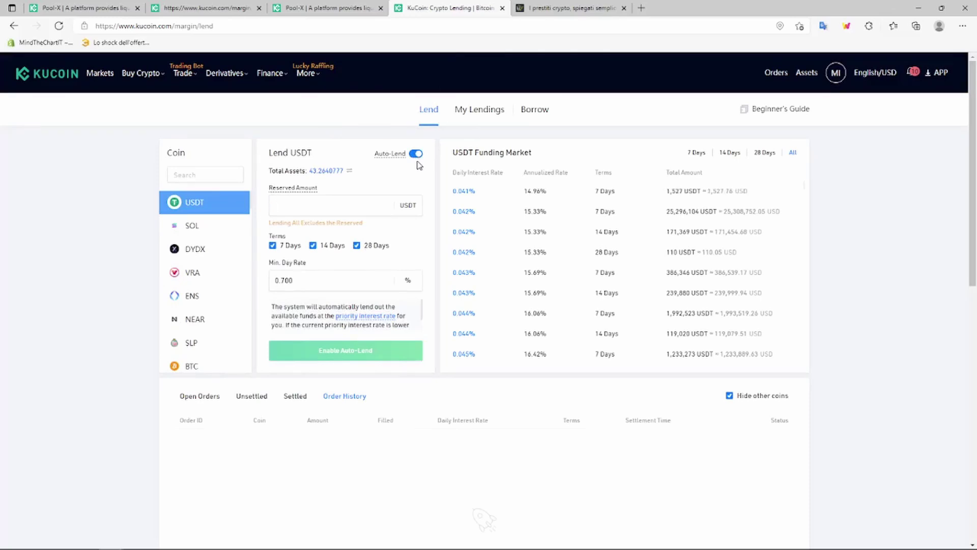
type("500")
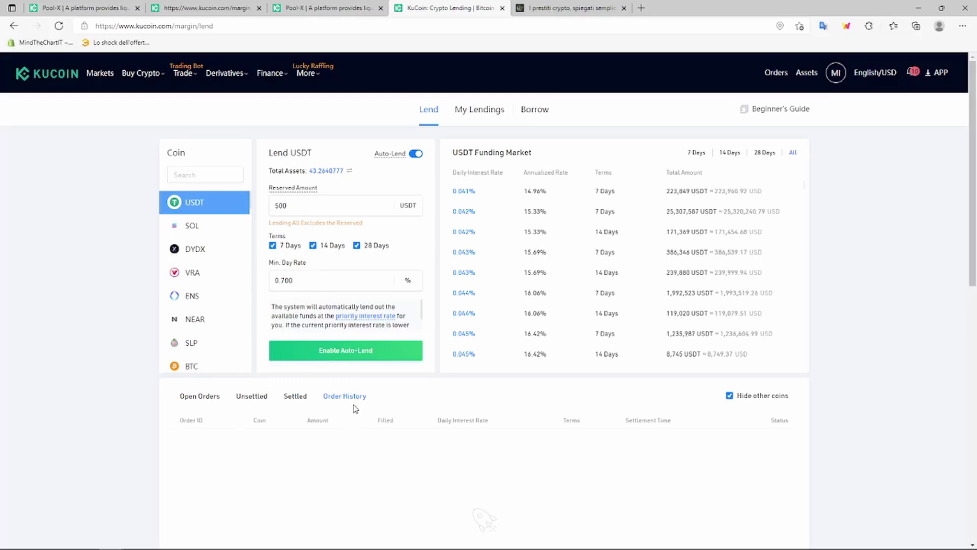
scroll(355, 408, "down", 1)
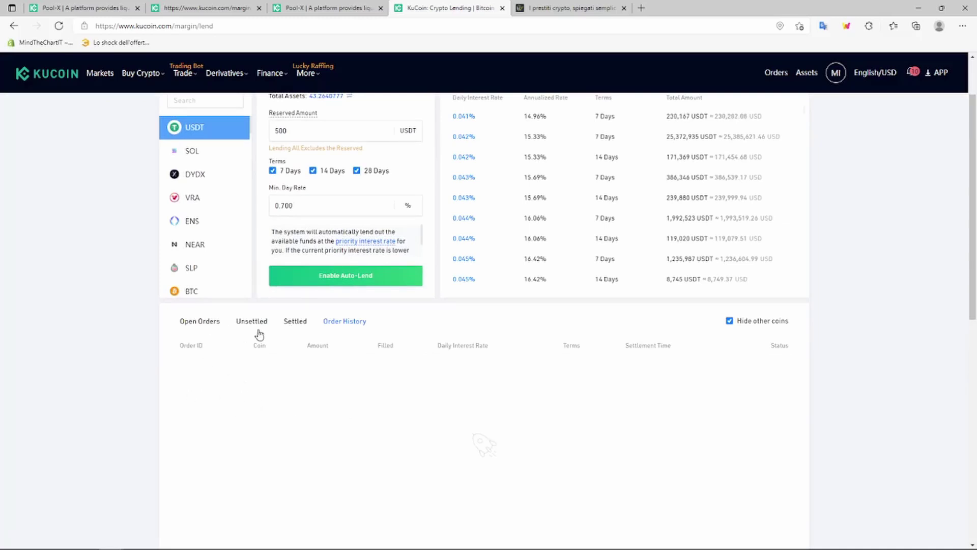
scroll(440, 388, "up", 1)
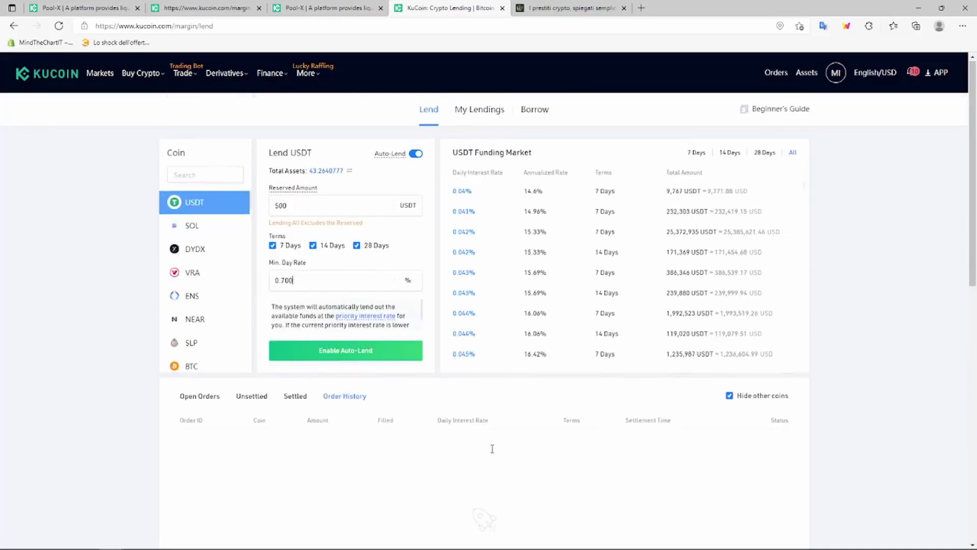